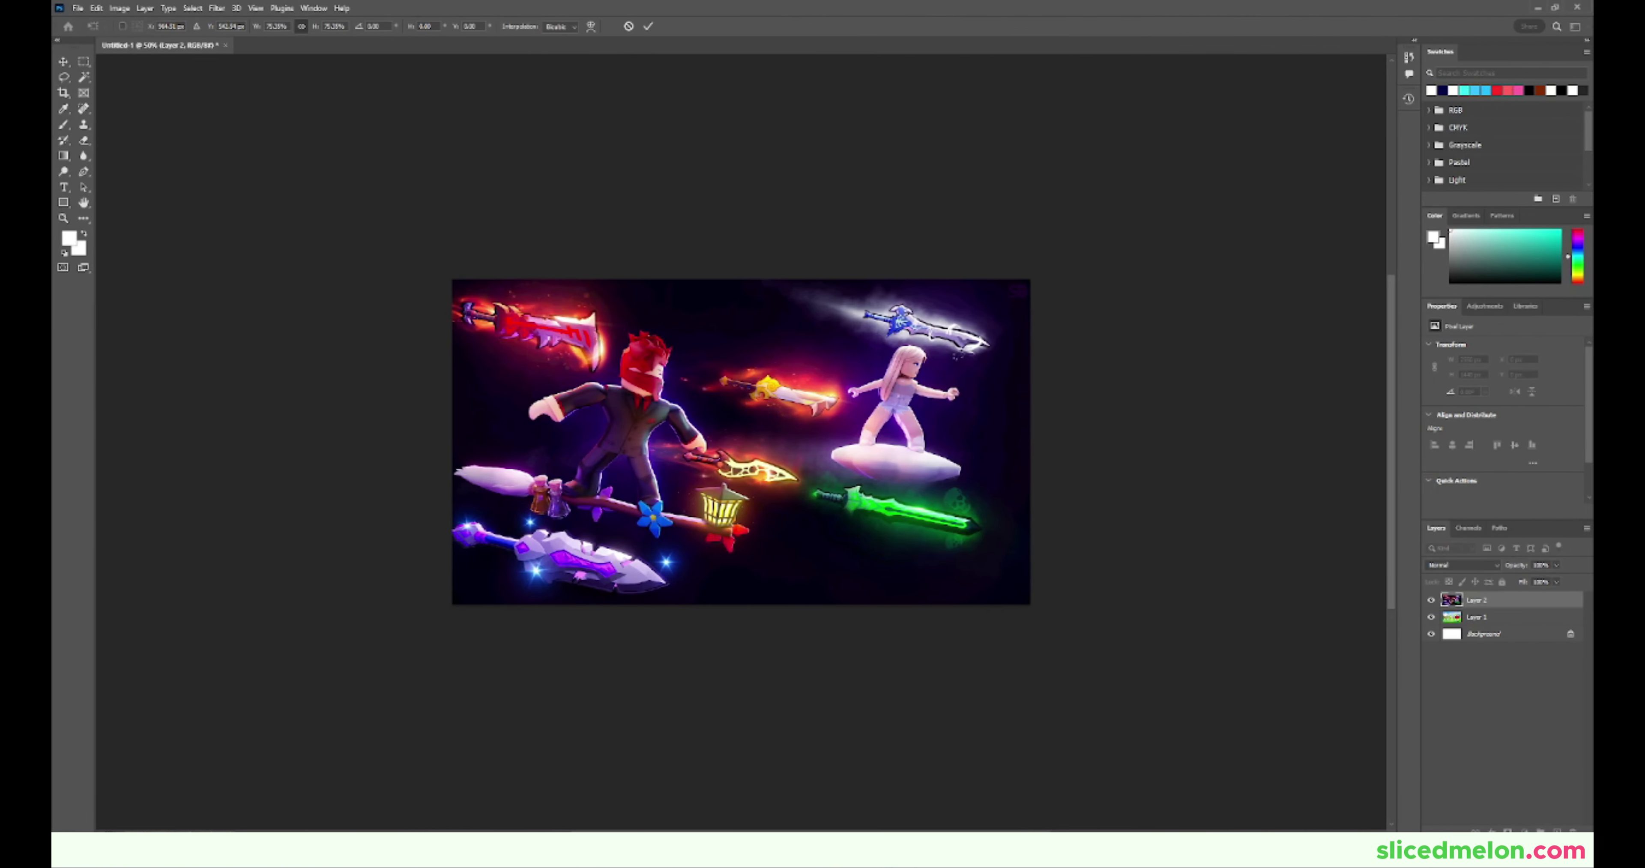
# Step: Commit the transform that fits the dark sword artwork on Layer 2 to the canvas
pyautogui.hotkey('ctrl', '+')
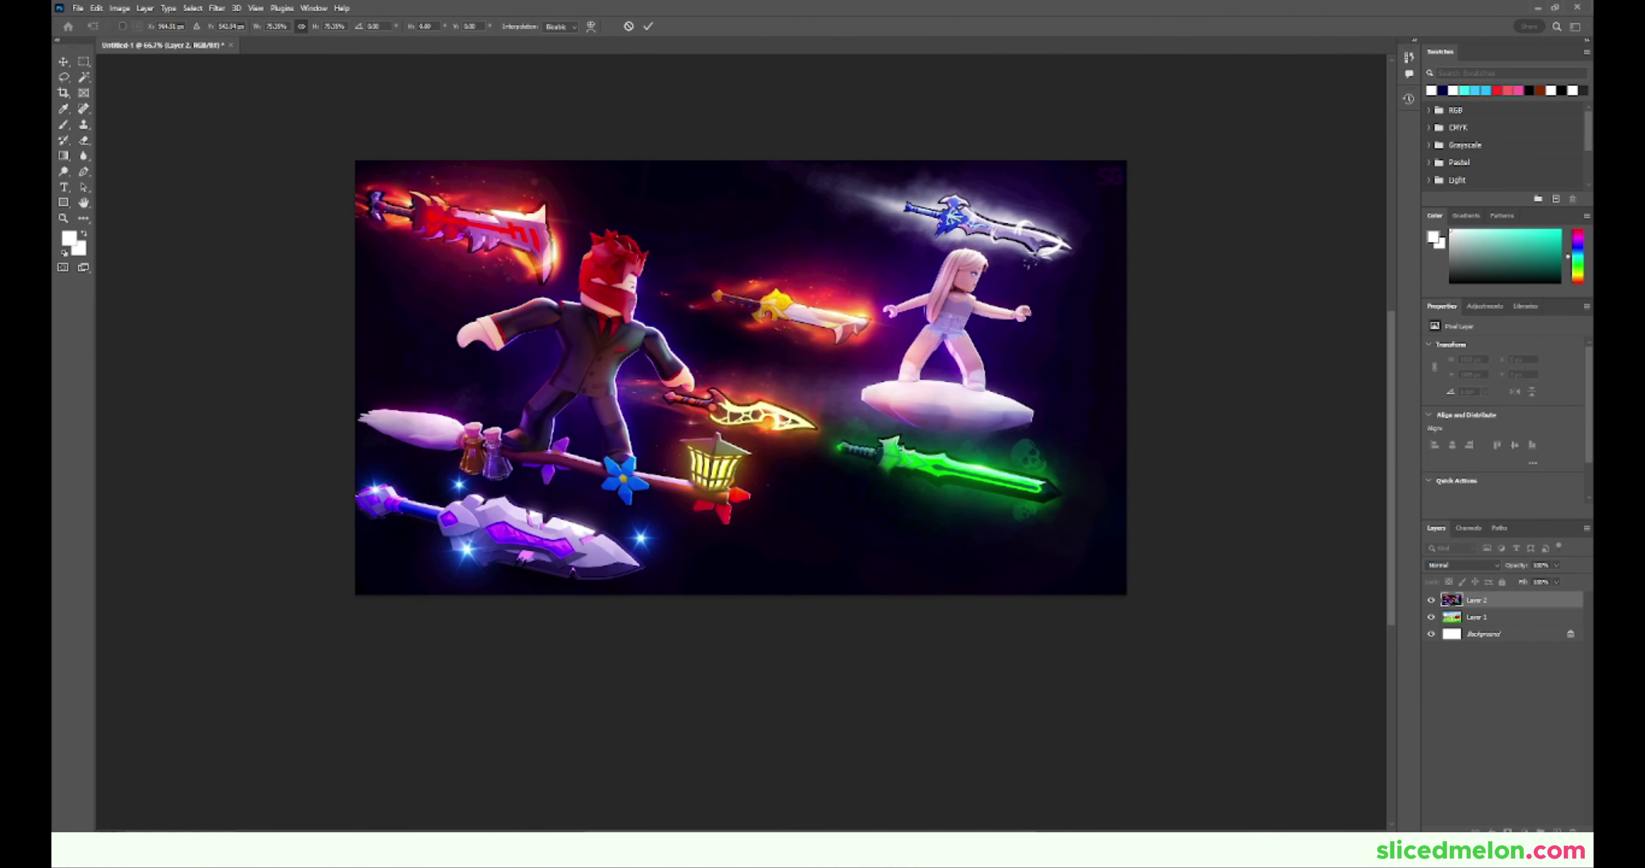
pyautogui.hotkey('ctrl', '+')
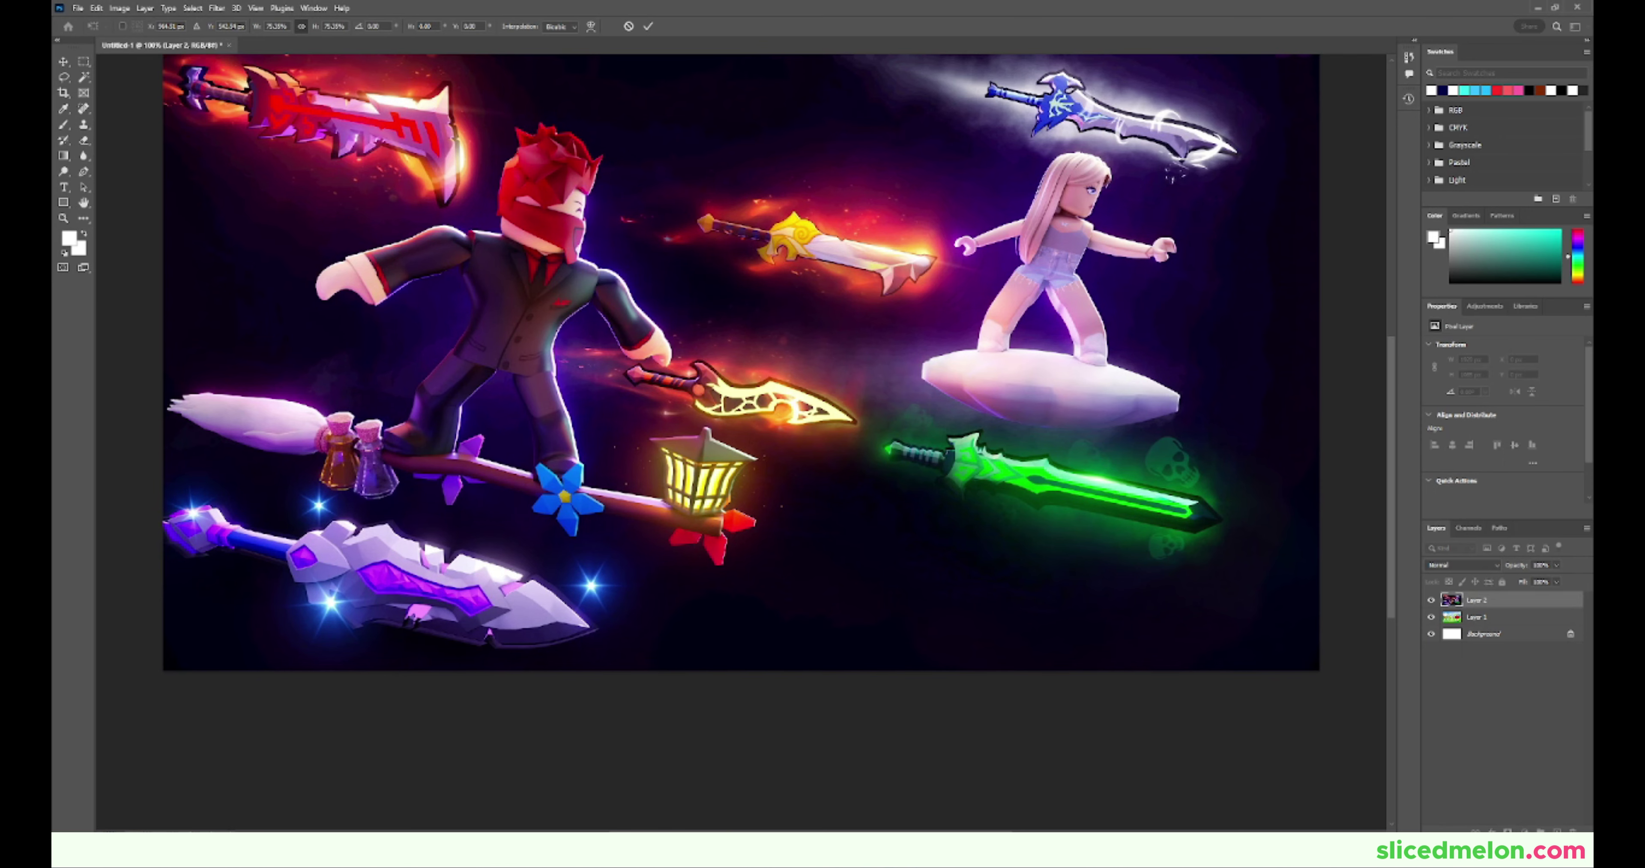
pyautogui.press('Return')
pyautogui.scroll(1, 741, 370)
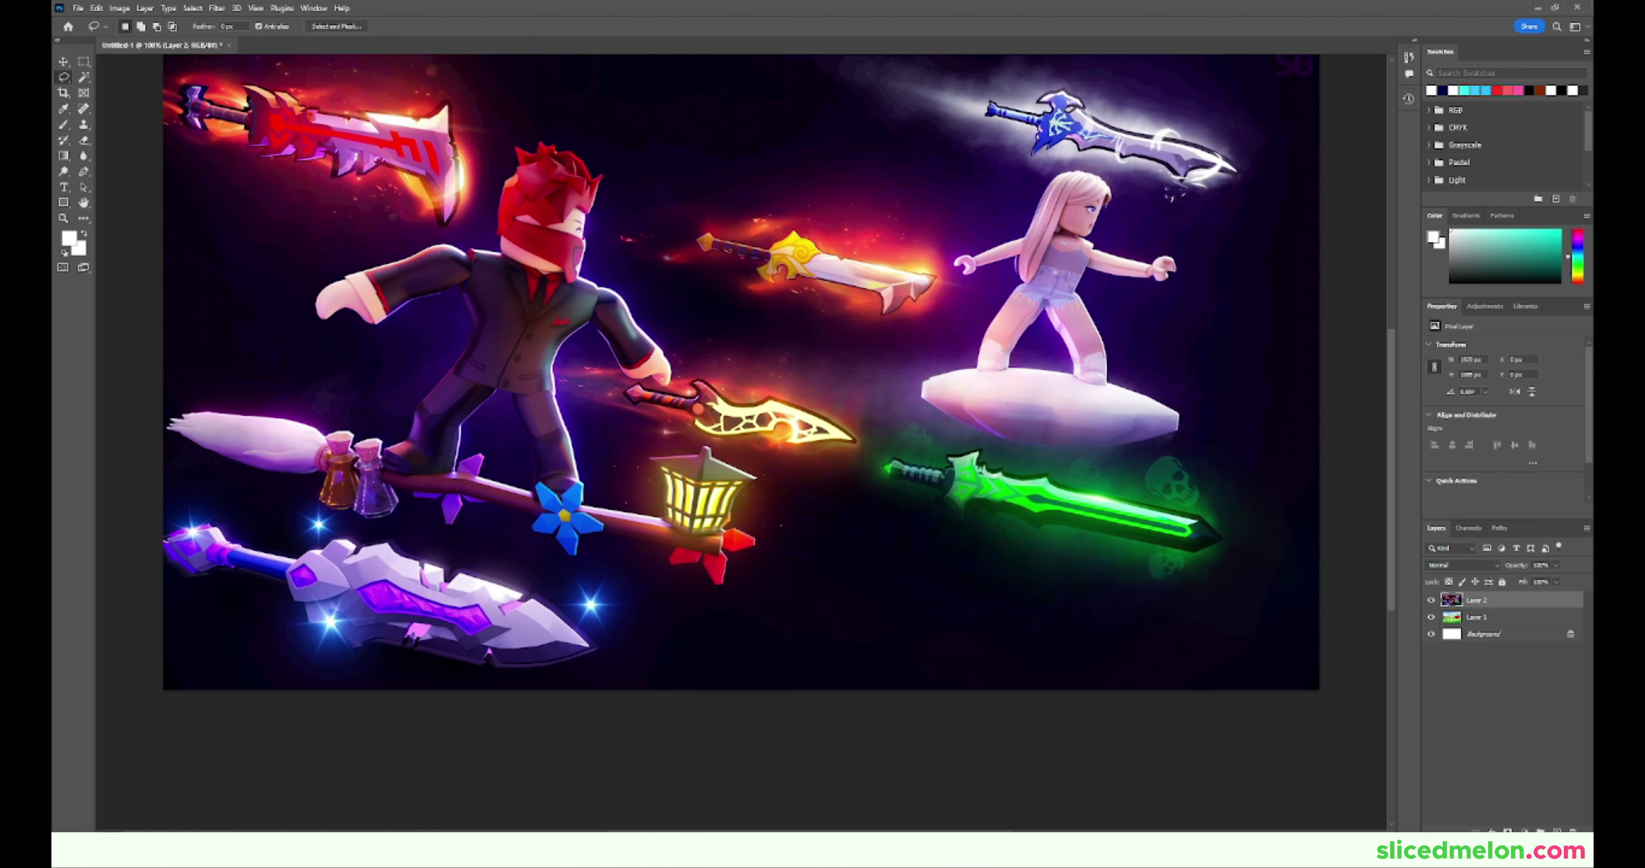
pyautogui.scroll(1, 740, 376)
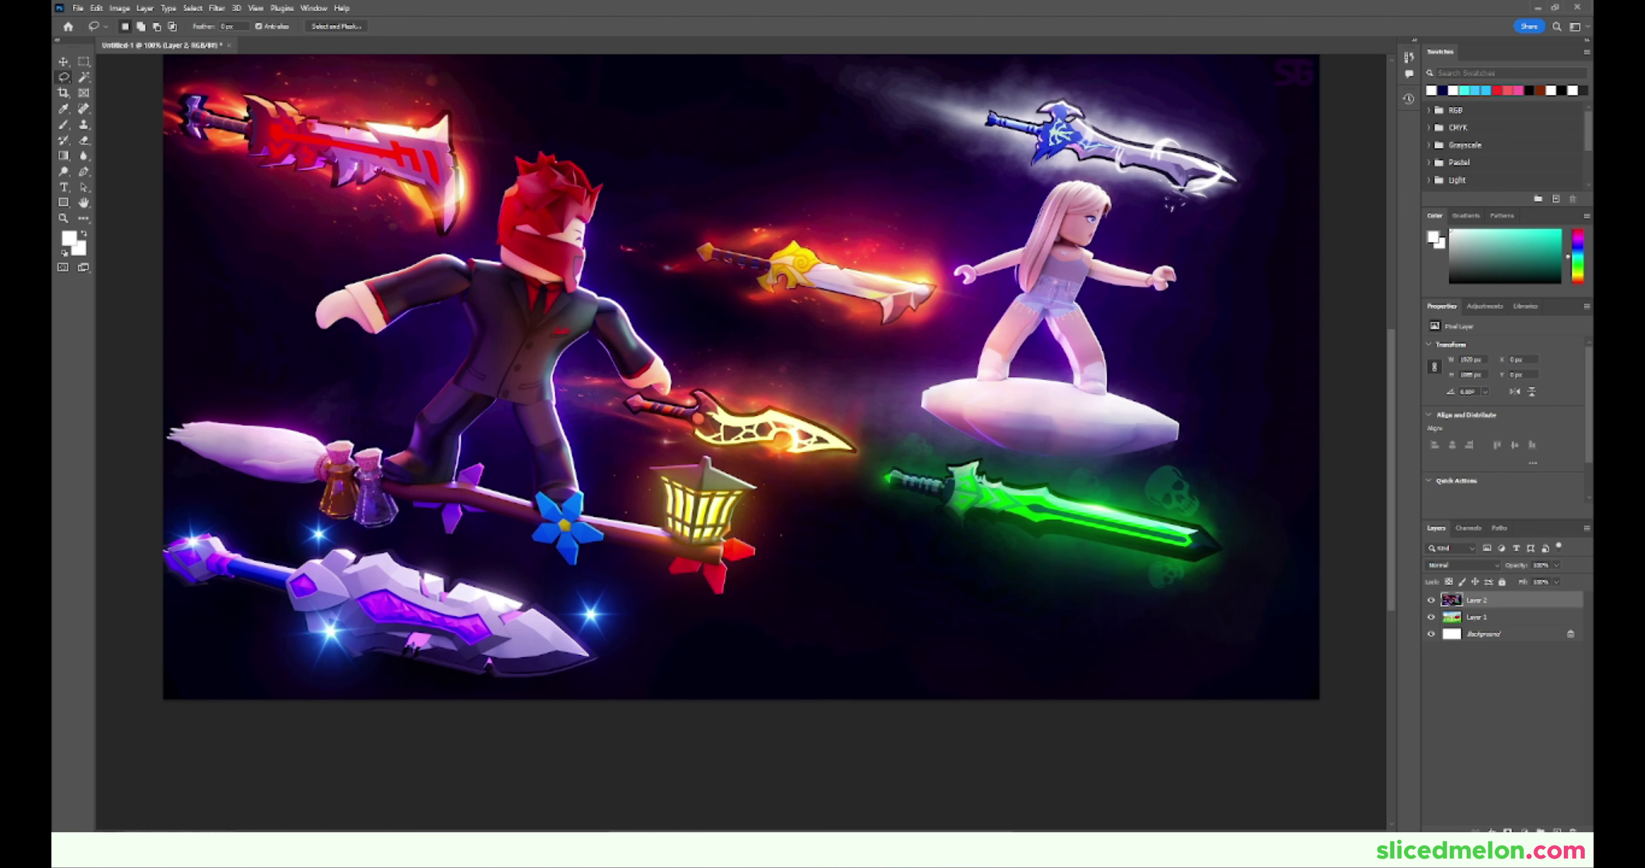
pyautogui.scroll(-3, 740, 376)
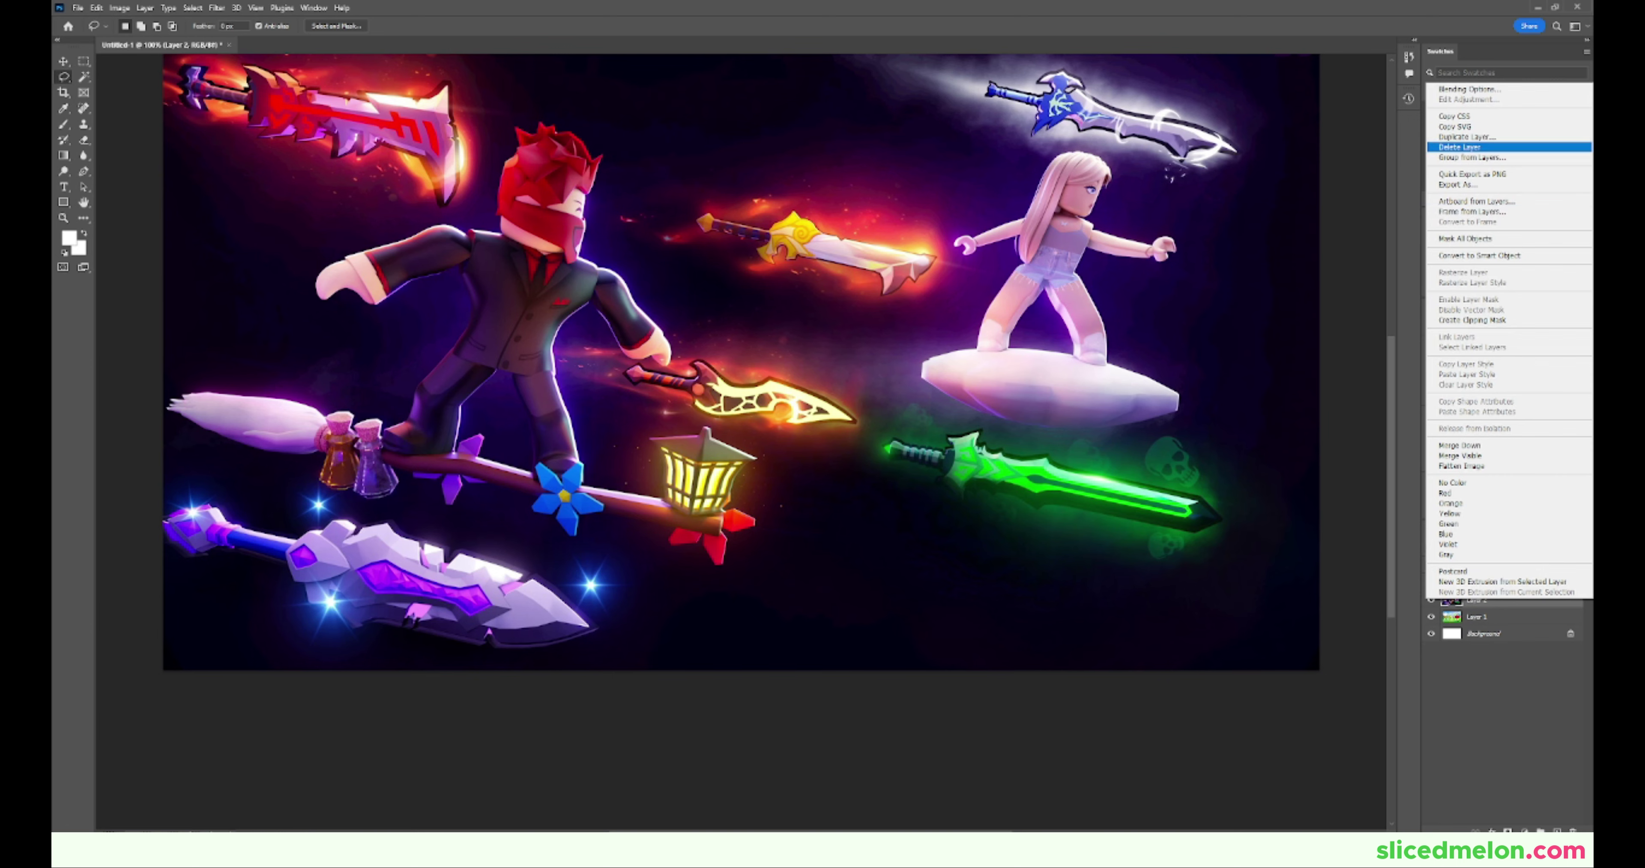
# Step: Delete Layer 2 containing the dark sword artwork
pyautogui.click(1459, 147)
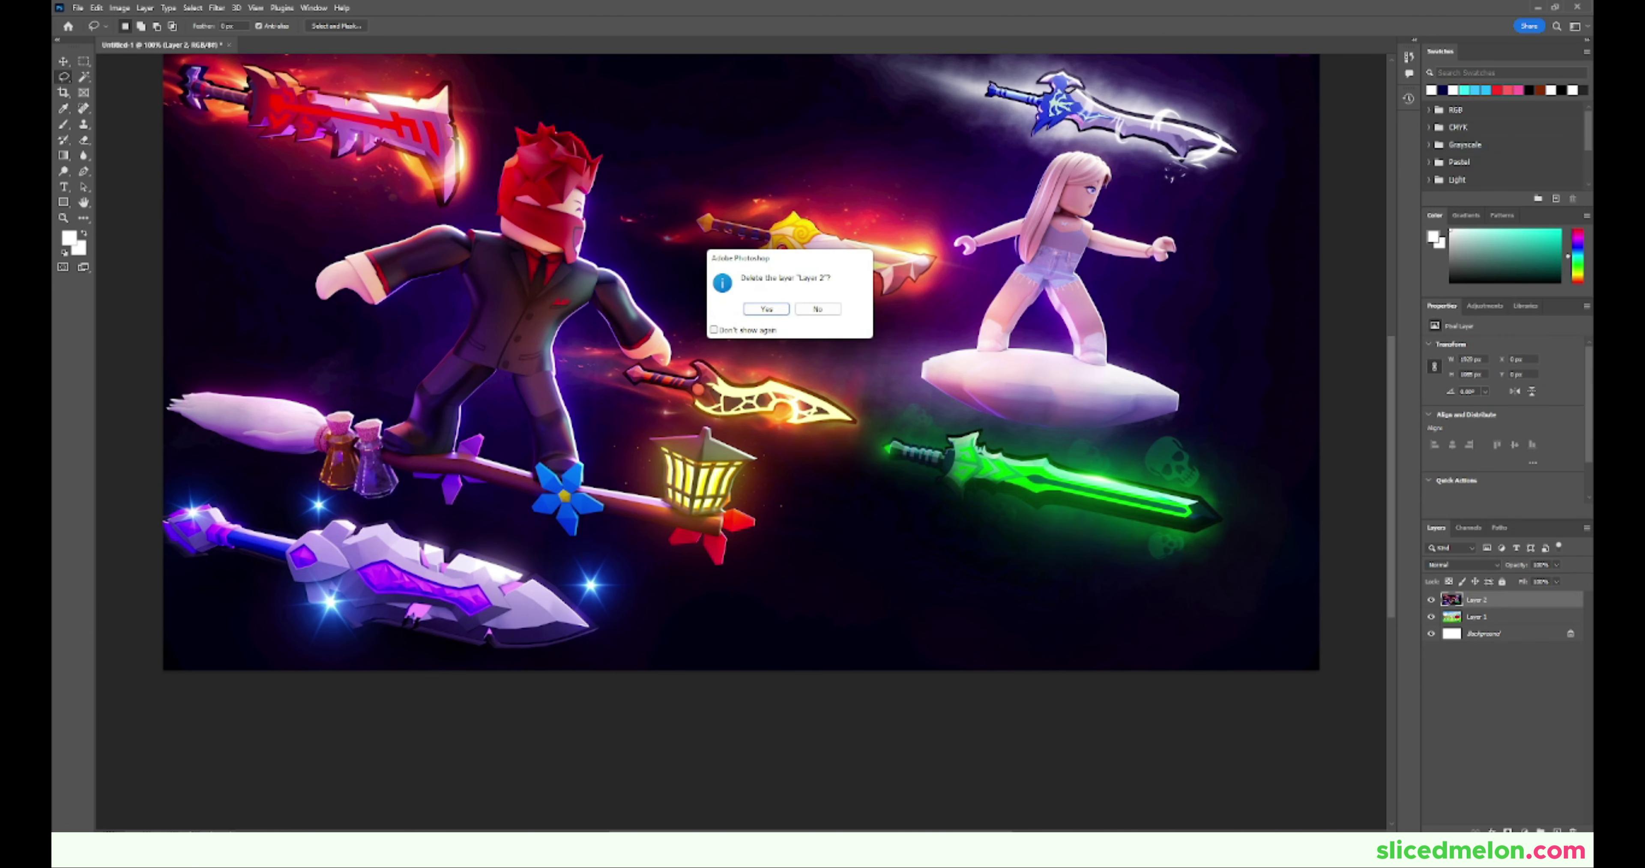
pyautogui.press('Return')
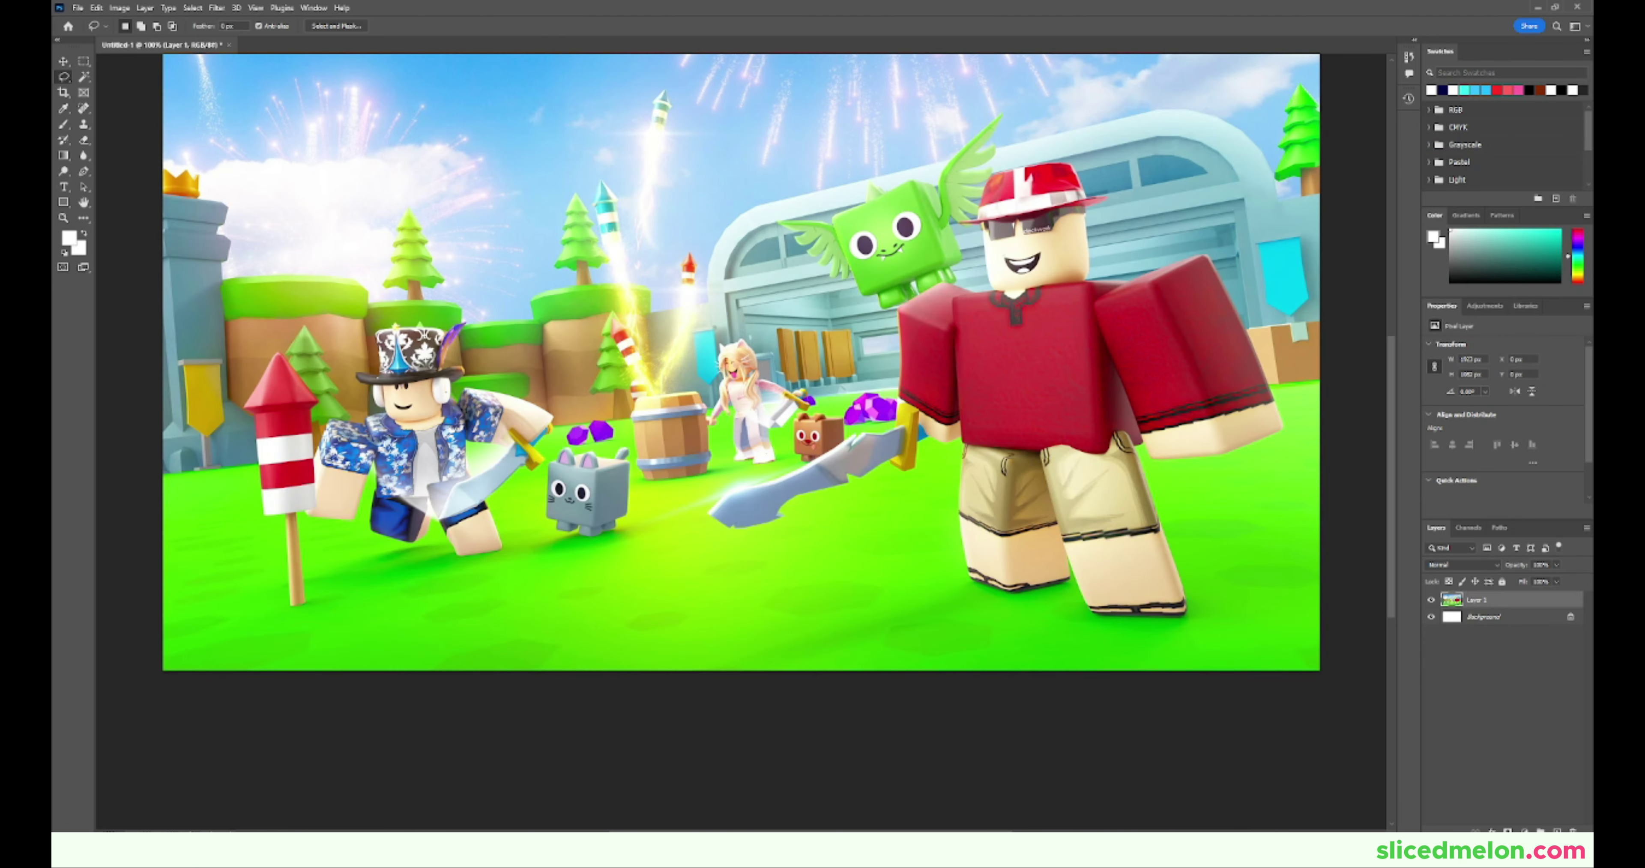
pyautogui.scroll(-1, 740, 364)
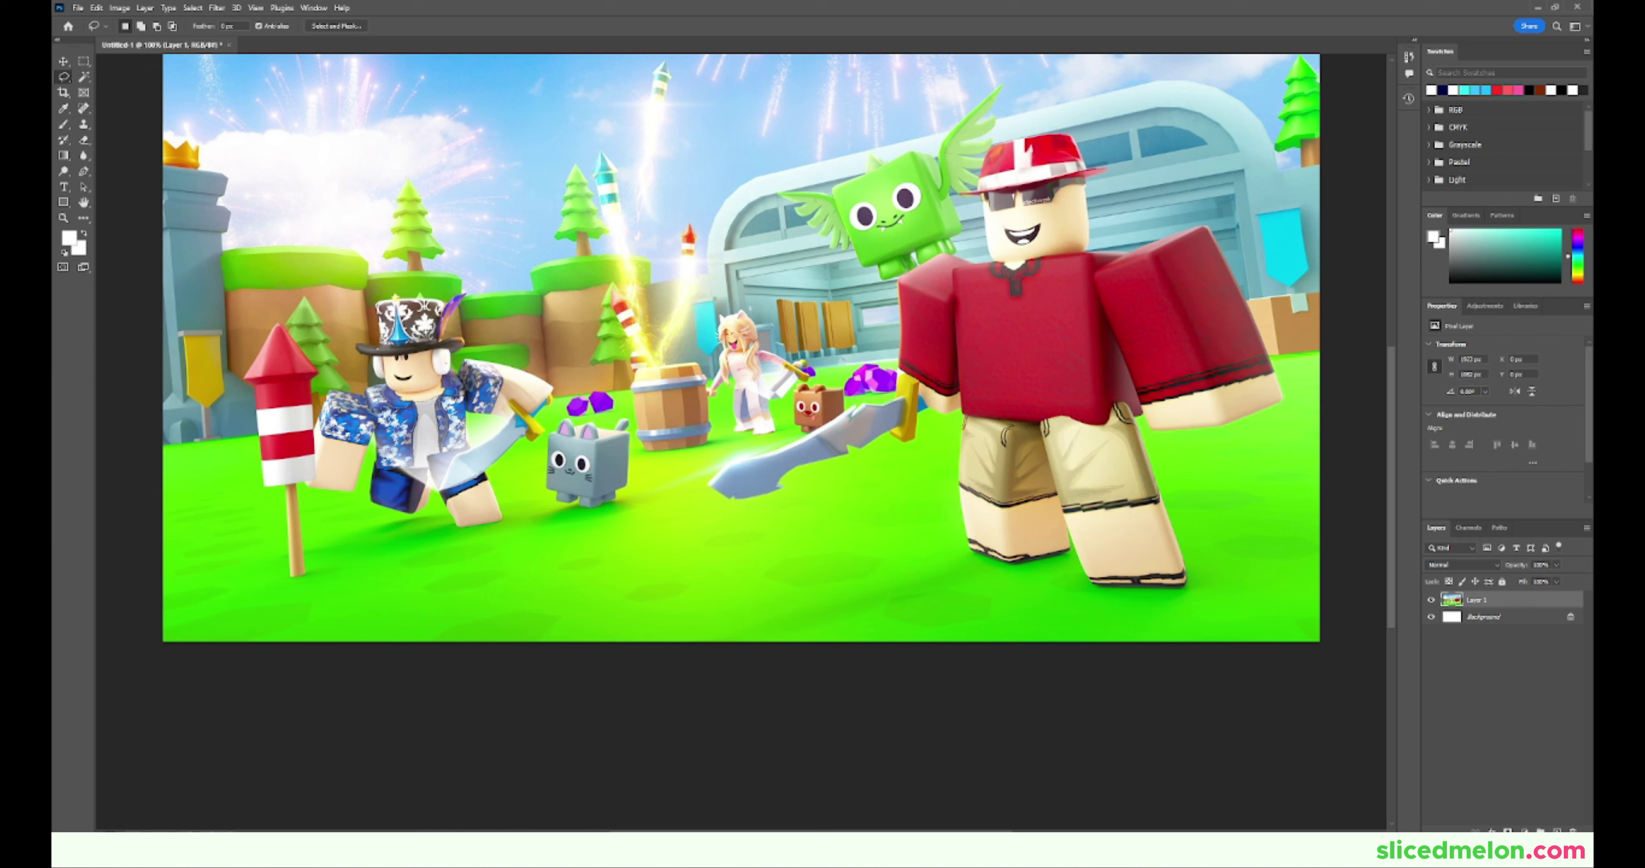
pyautogui.scroll(1, 740, 357)
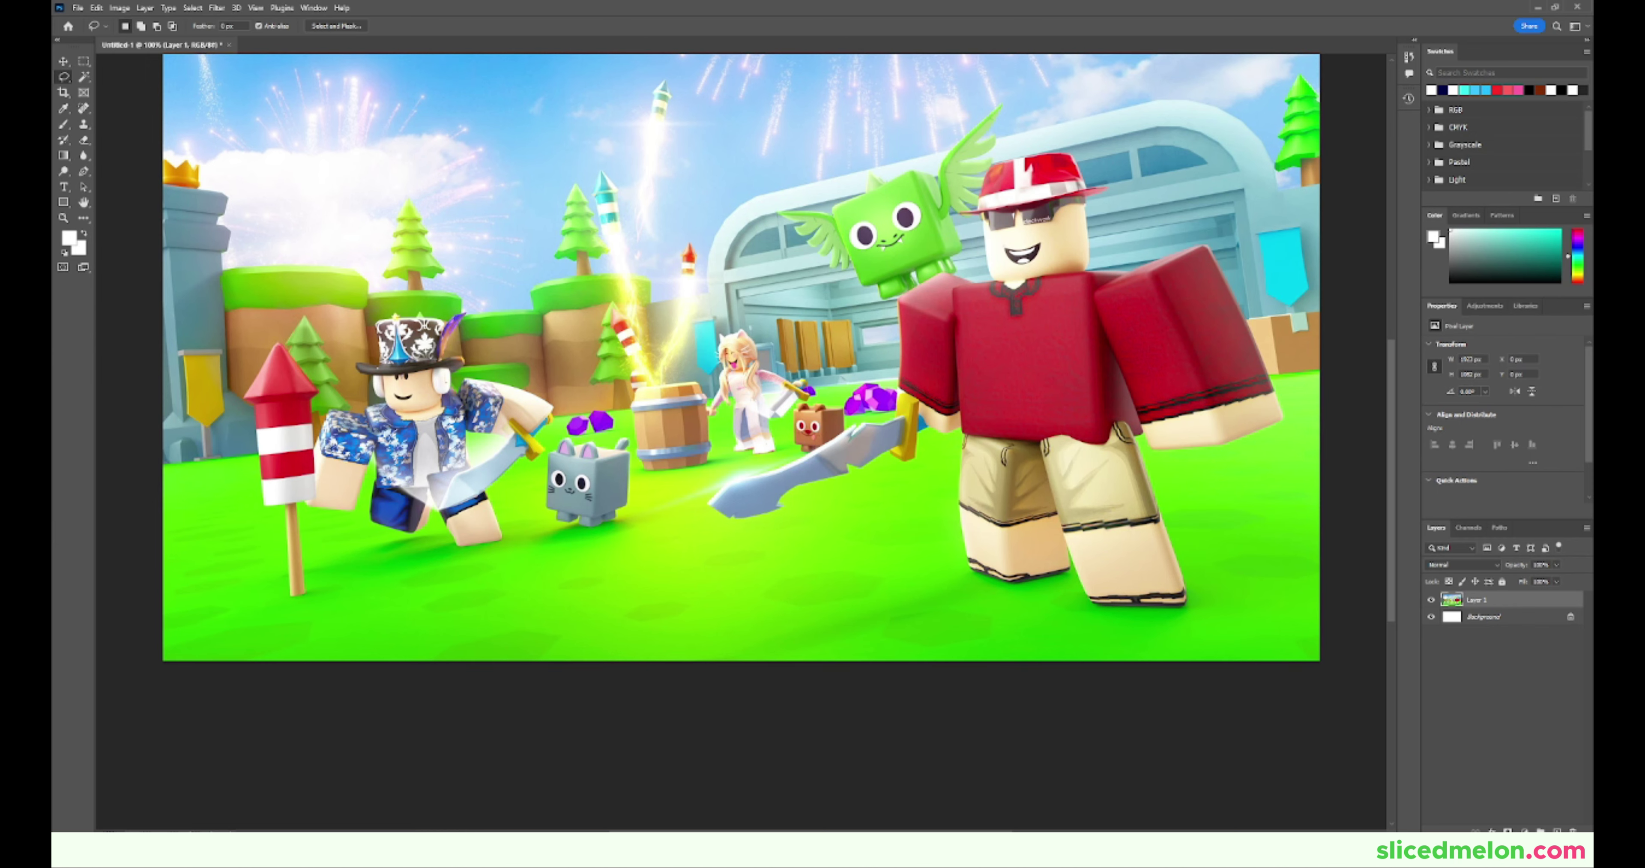
# Step: Select the large red-shirted character with the Quick Selection tool using an adjusted brush size, and copy it to a new layer
pyautogui.rightClick(83, 76)
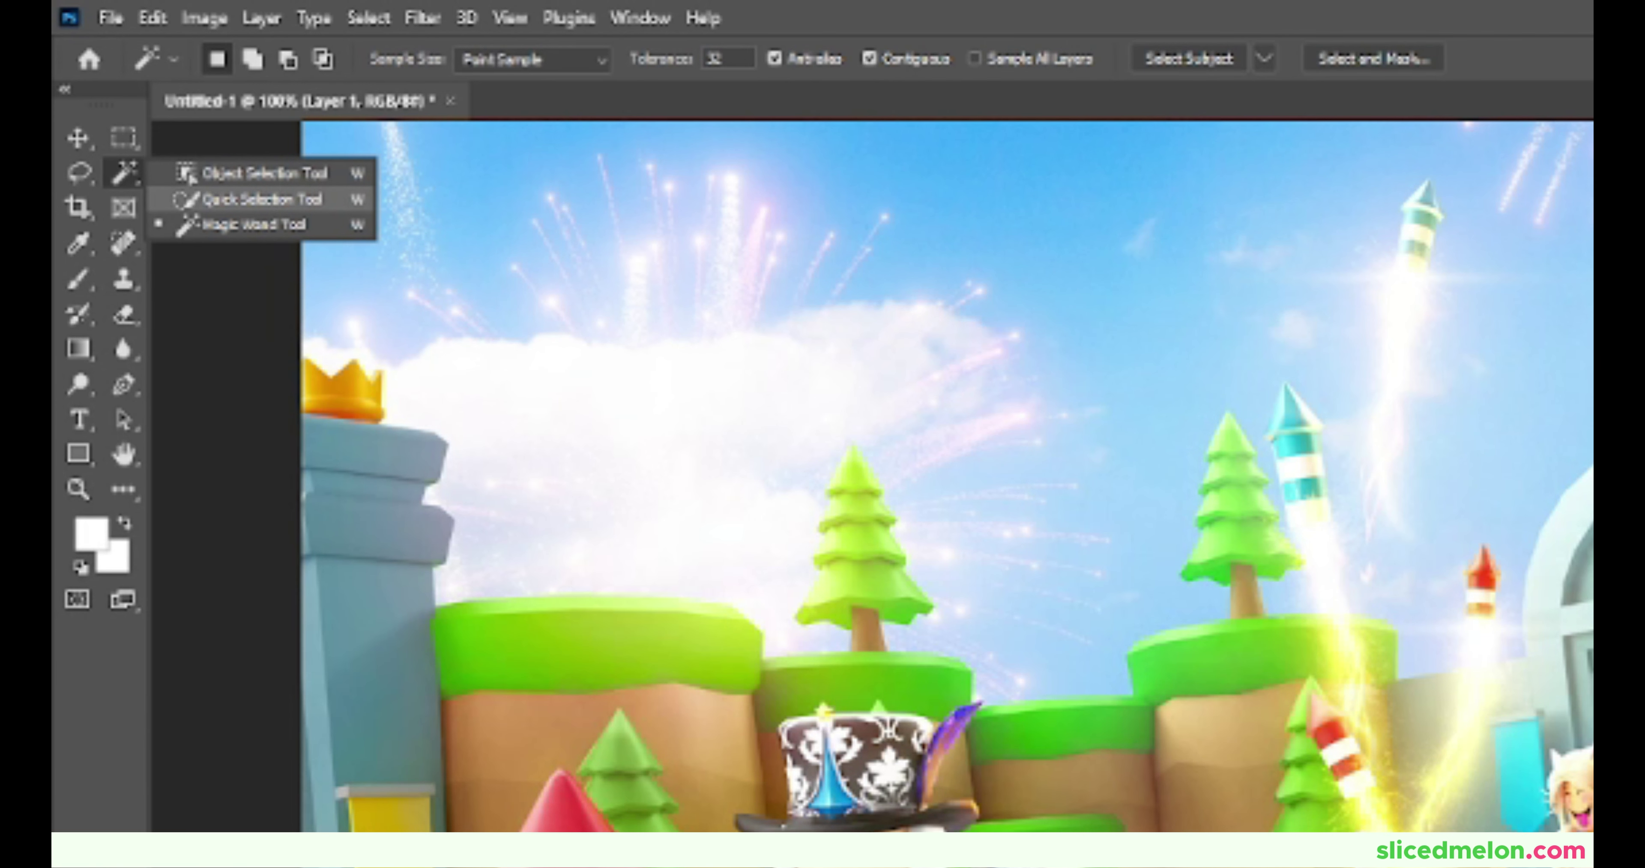
pyautogui.click(128, 90)
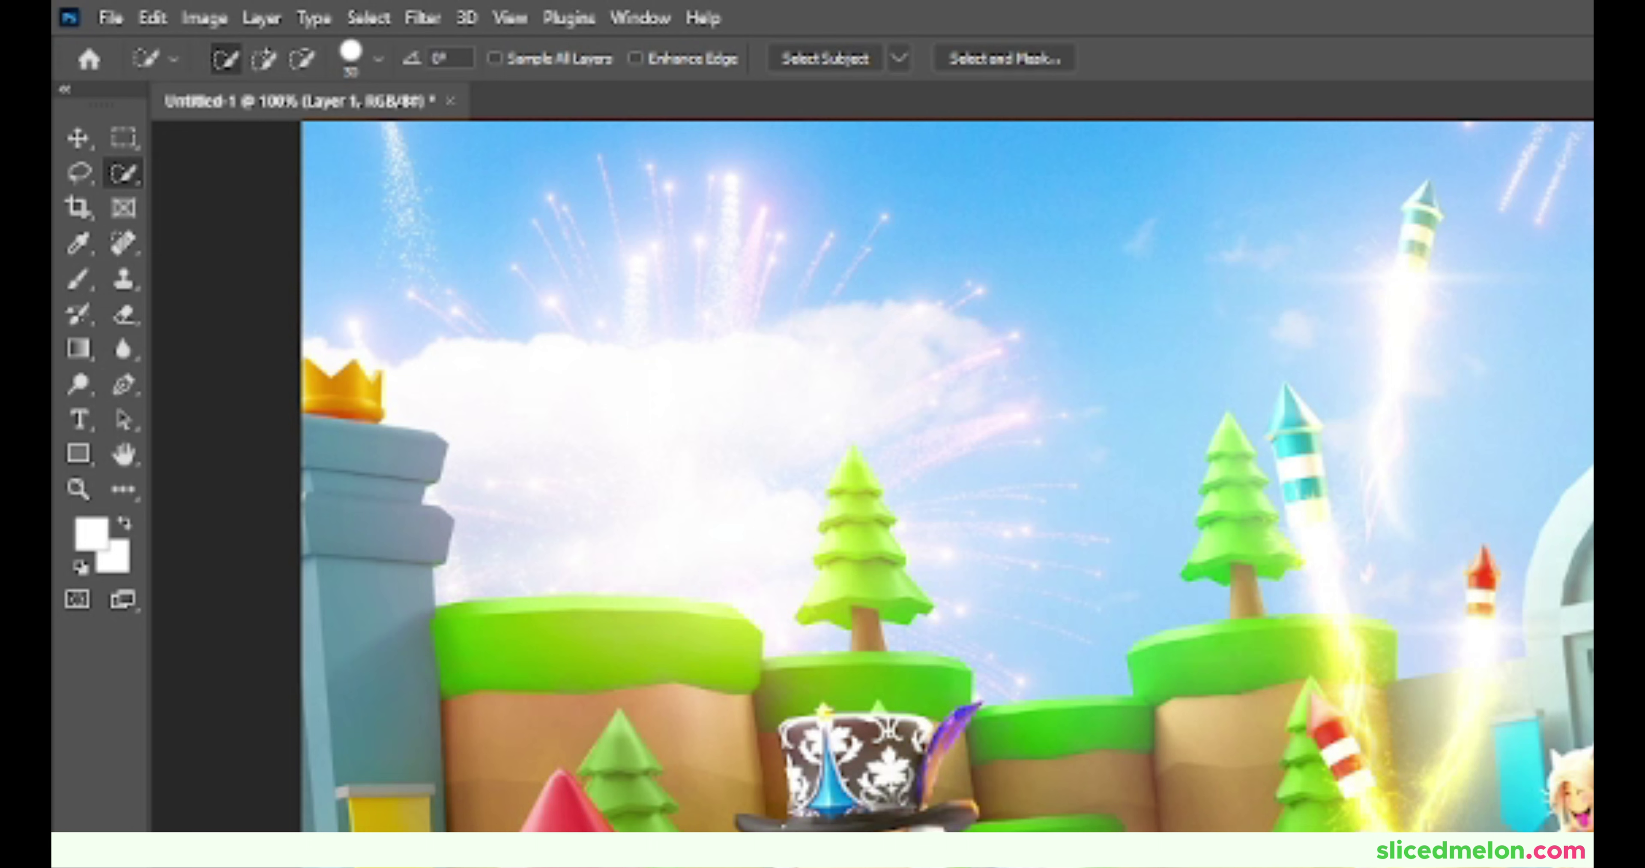
pyautogui.click(378, 59)
pyautogui.moveTo(264, 136)
pyautogui.mouseDown()
pyautogui.moveTo(359, 136)
pyautogui.moveTo(323, 137)
pyautogui.mouseUp()
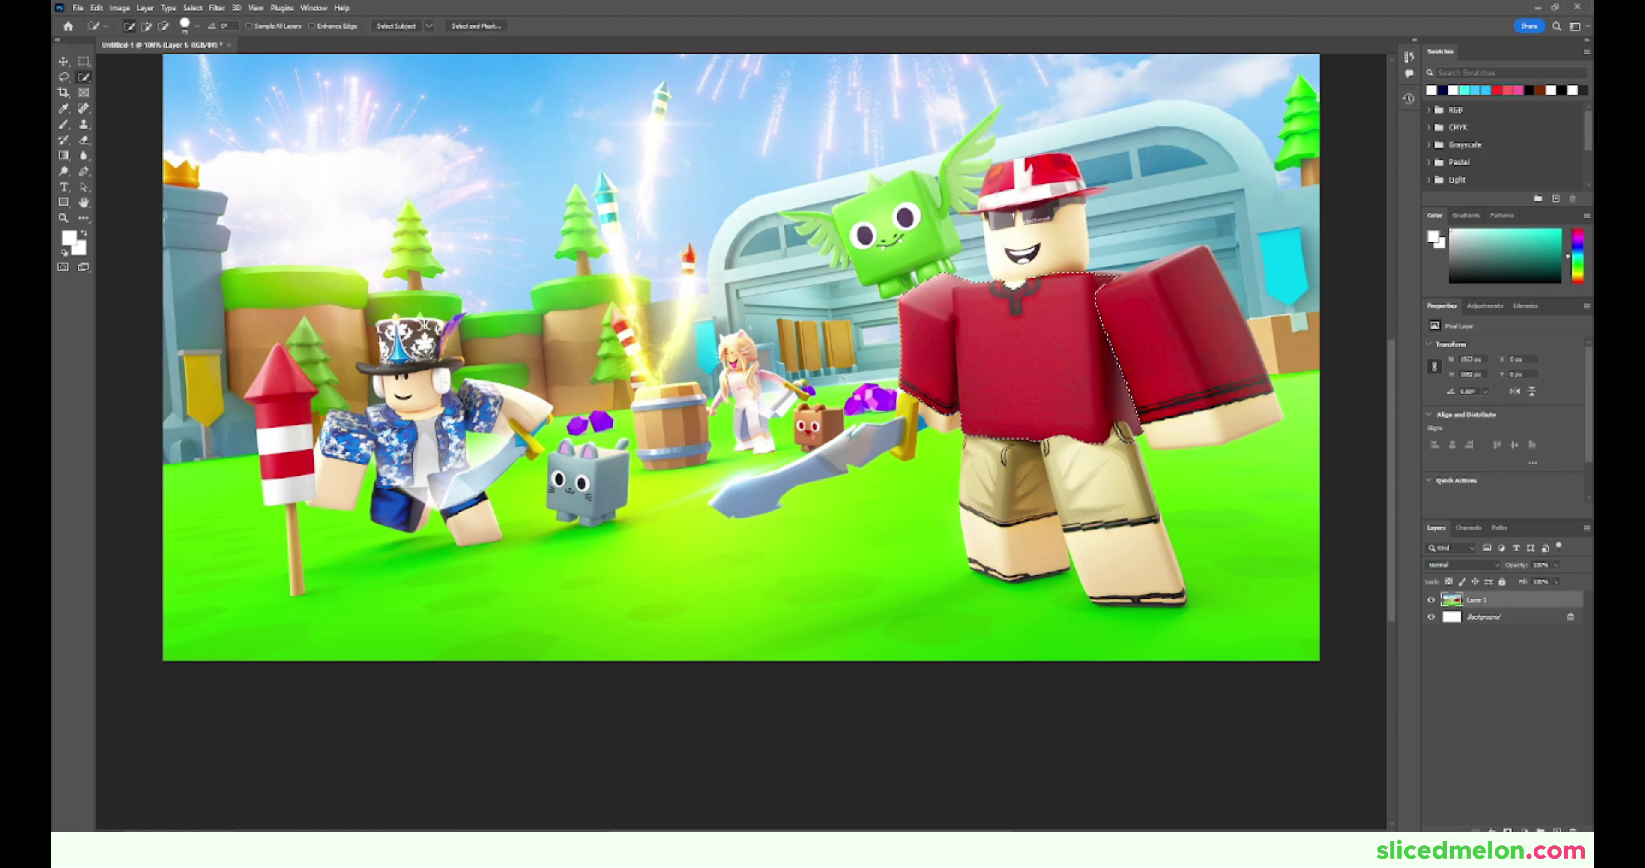
pyautogui.moveTo(1020, 415); pyautogui.dragTo(1019, 539)
pyautogui.click(1138, 591)
pyautogui.moveTo(1150, 319); pyautogui.dragTo(1191, 364)
pyautogui.moveTo(1037, 258)
pyautogui.mouseDown()
pyautogui.moveTo(1031, 220)
pyautogui.moveTo(1076, 186)
pyautogui.mouseUp()
pyautogui.click(197, 26)
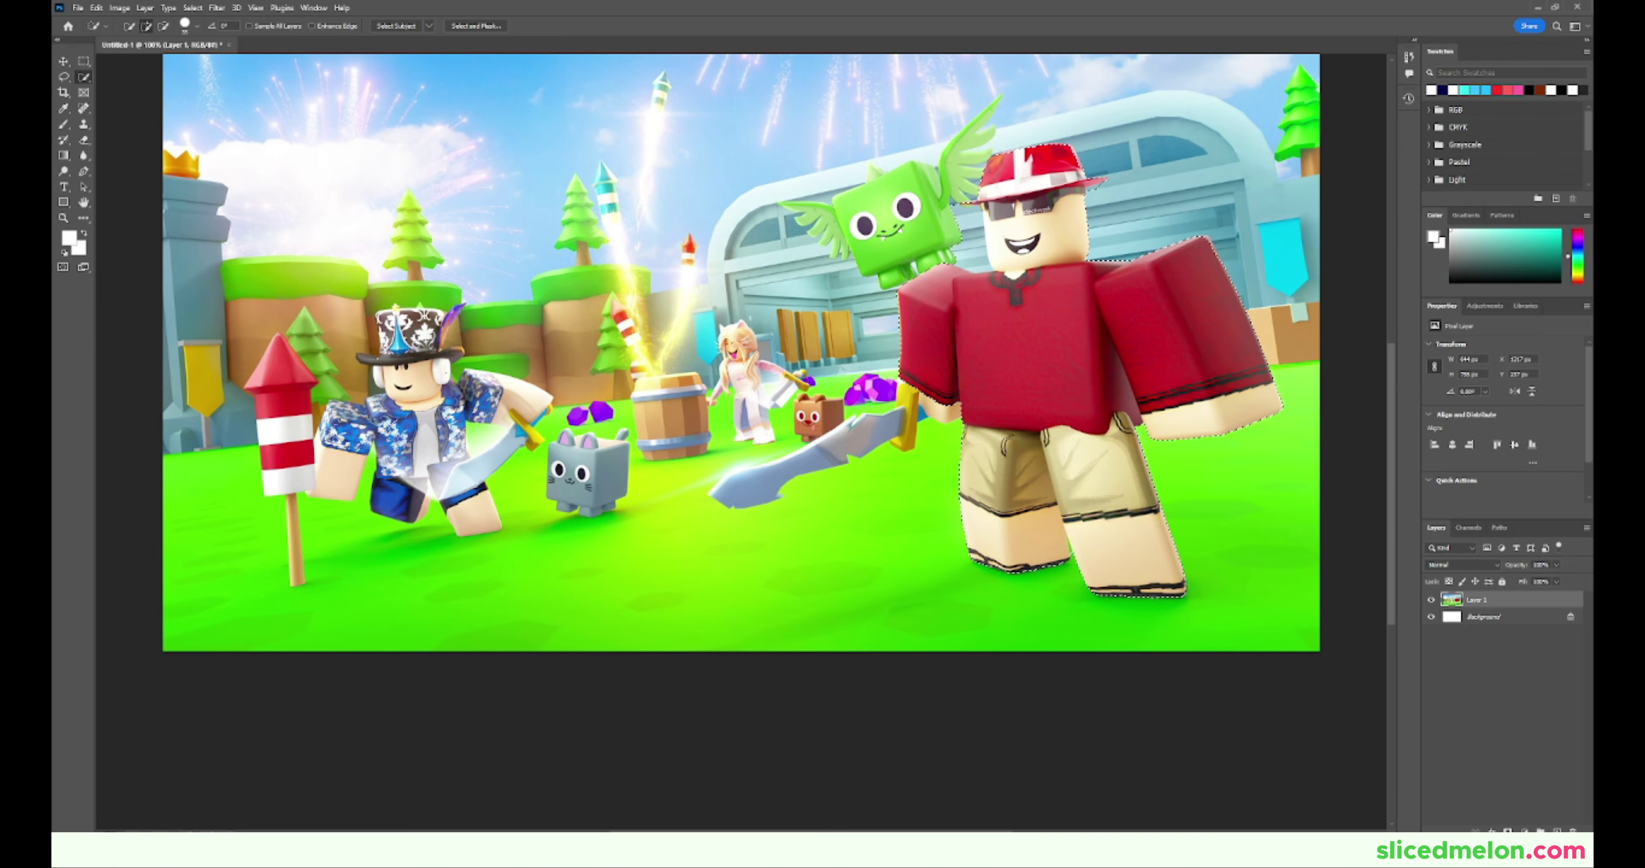
pyautogui.hotkey('ctrl', 'j')
pyautogui.hotkey('ctrl', 't')
pyautogui.moveTo(1100, 365)
pyautogui.mouseDown()
pyautogui.moveTo(923, 366)
pyautogui.moveTo(1114, 339)
pyautogui.moveTo(494, 283)
pyautogui.moveTo(1114, 339)
pyautogui.mouseUp()
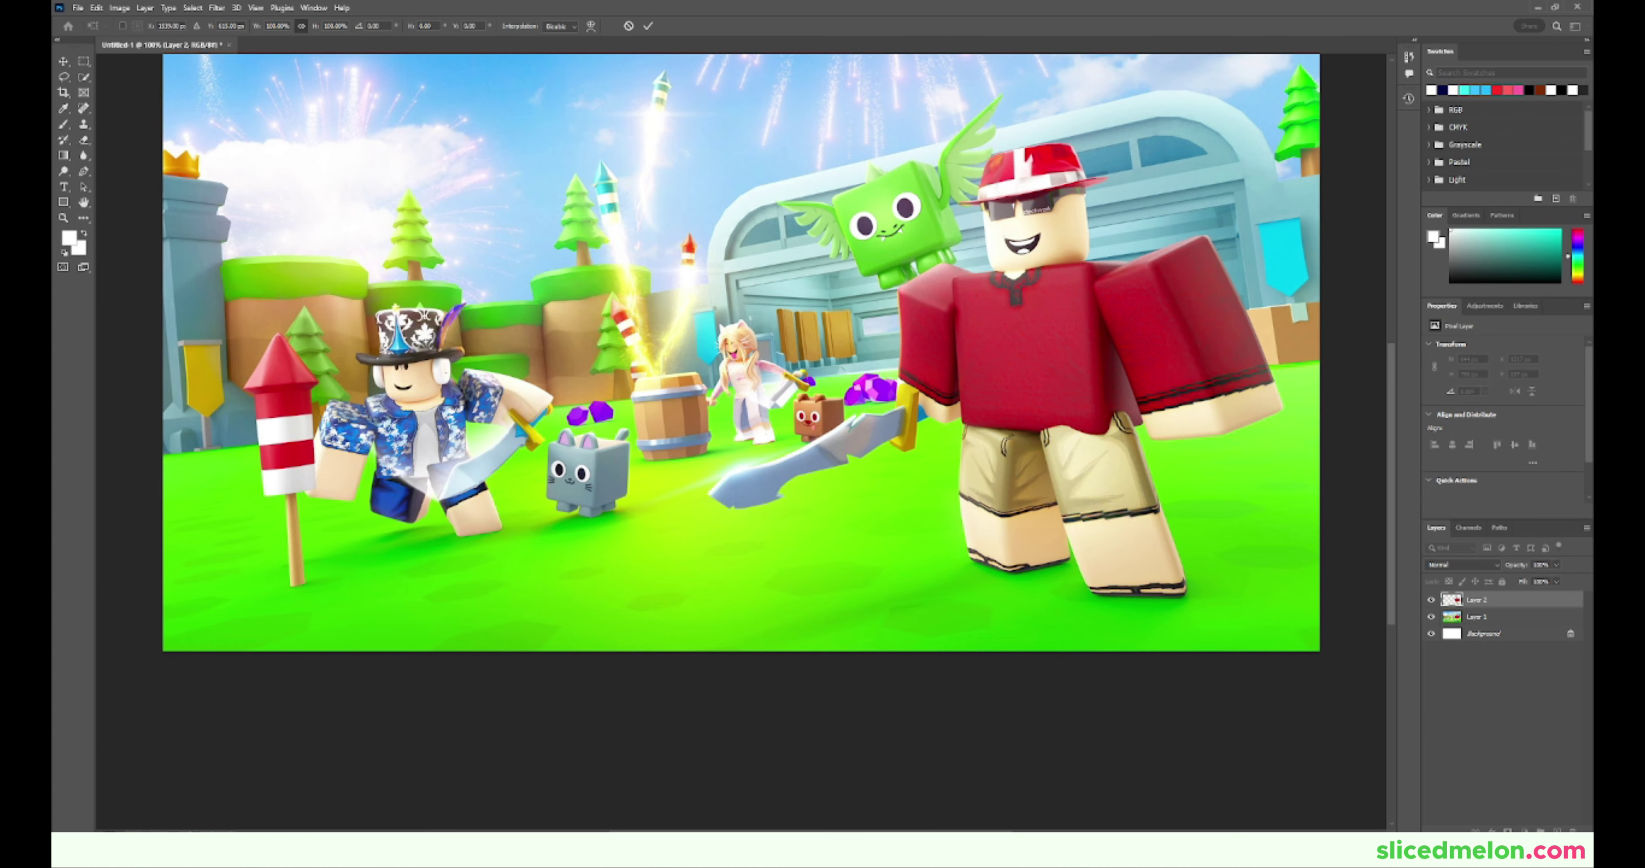
pyautogui.press('Escape')
# Step: Add an Inner Glow to the character's layer with 100% opacity and a slightly increased size
pyautogui.rightClick(1475, 600)
pyautogui.click(1462, 82)
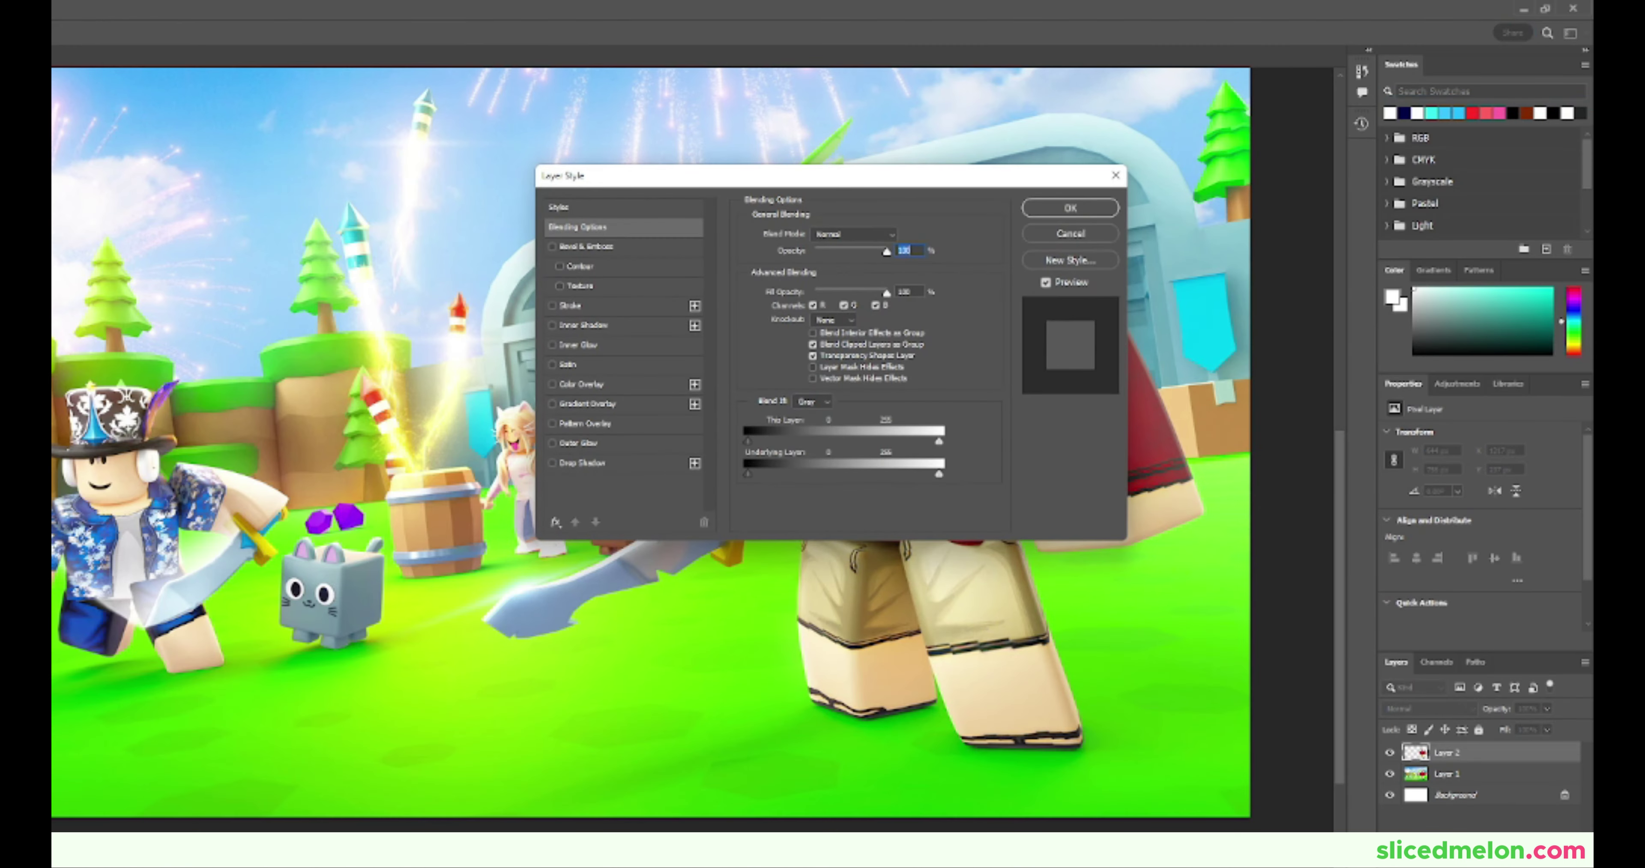
pyautogui.moveTo(815, 176); pyautogui.dragTo(352, 125)
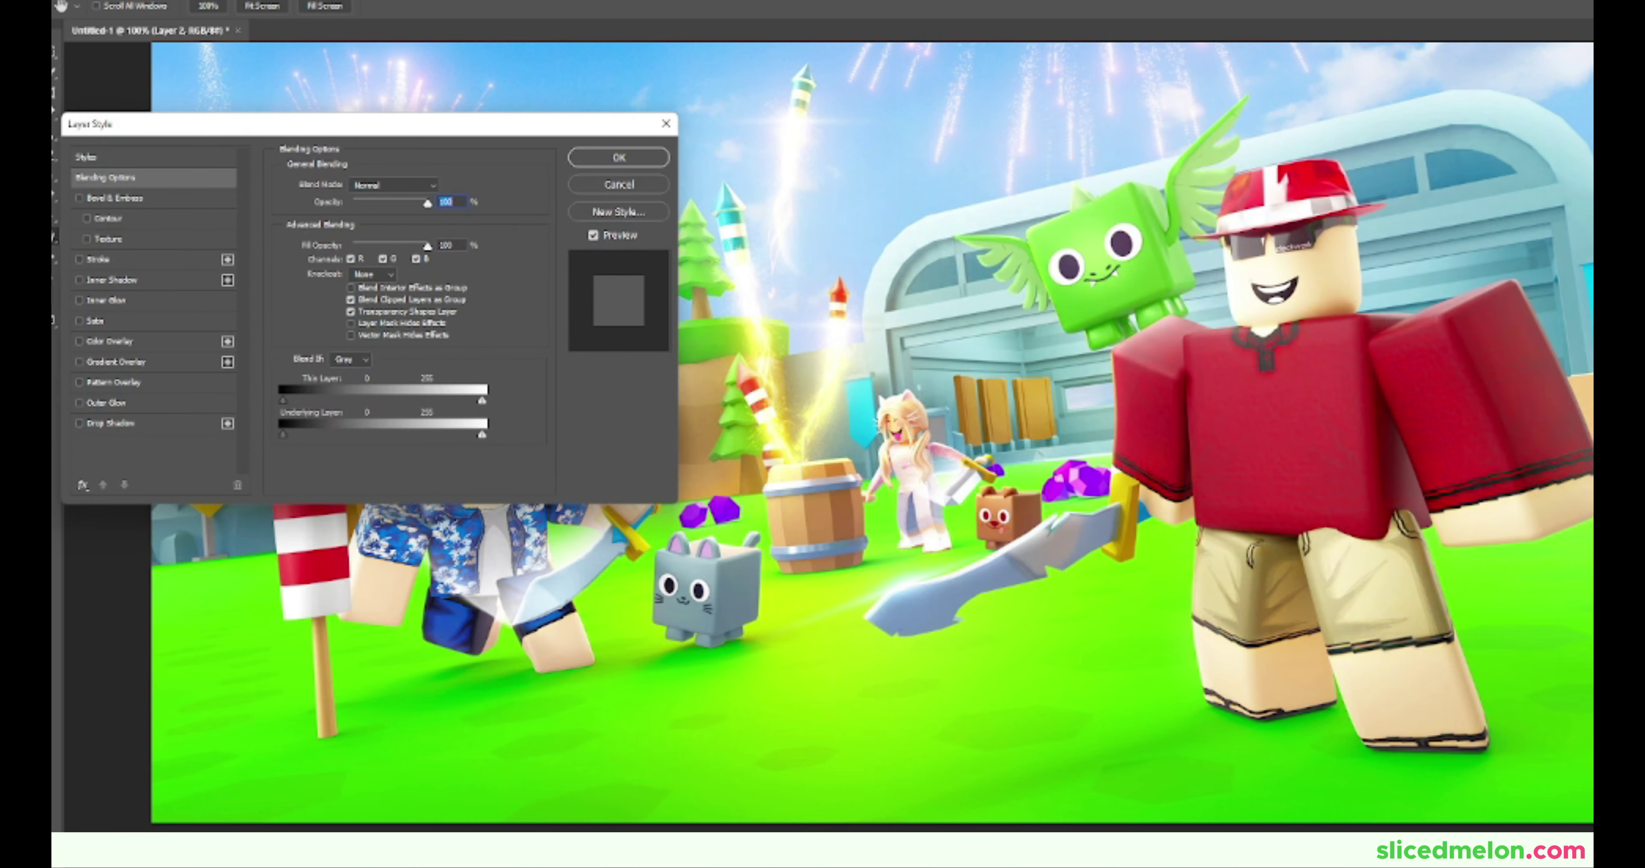
pyautogui.click(105, 301)
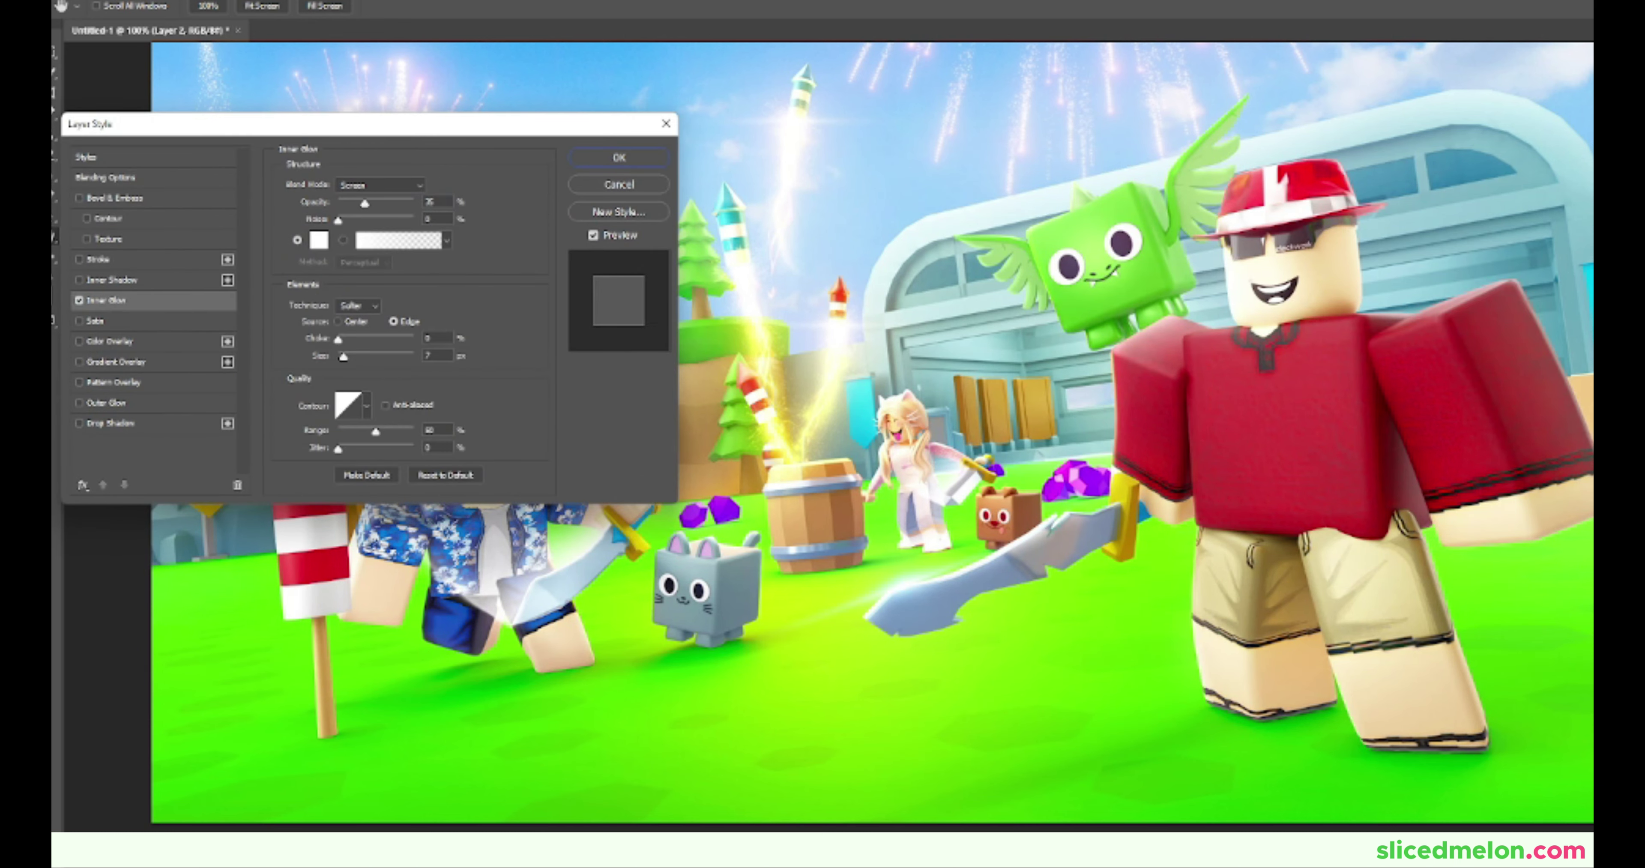
pyautogui.moveTo(368, 204); pyautogui.dragTo(416, 204)
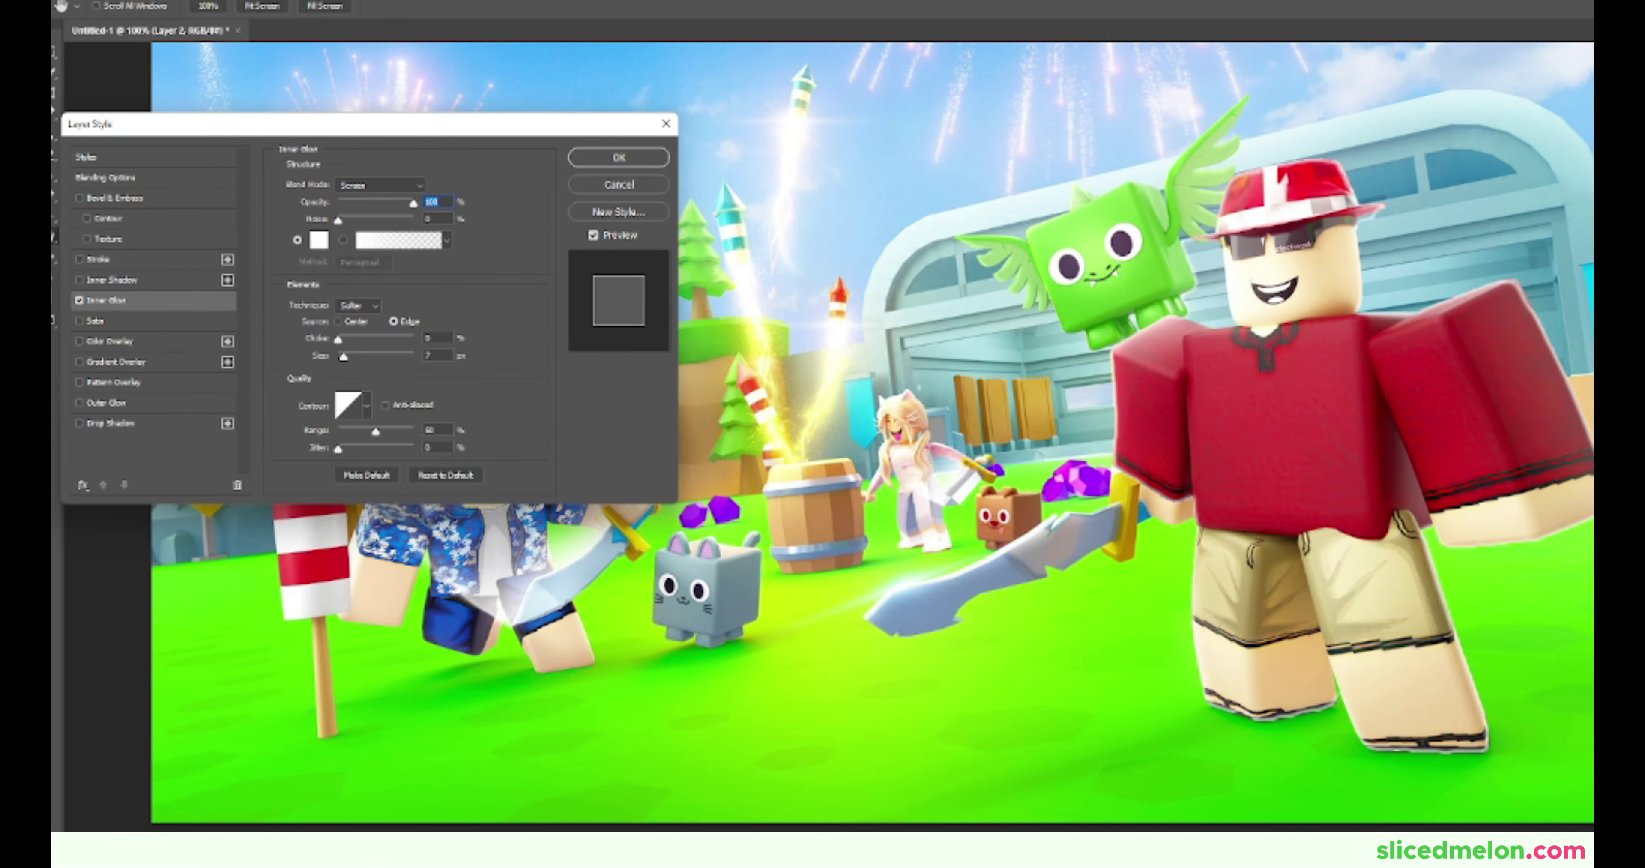
pyautogui.moveTo(344, 357); pyautogui.dragTo(347, 356)
# Step: Set the inner glow colour to bright cyan
pyautogui.click(319, 240)
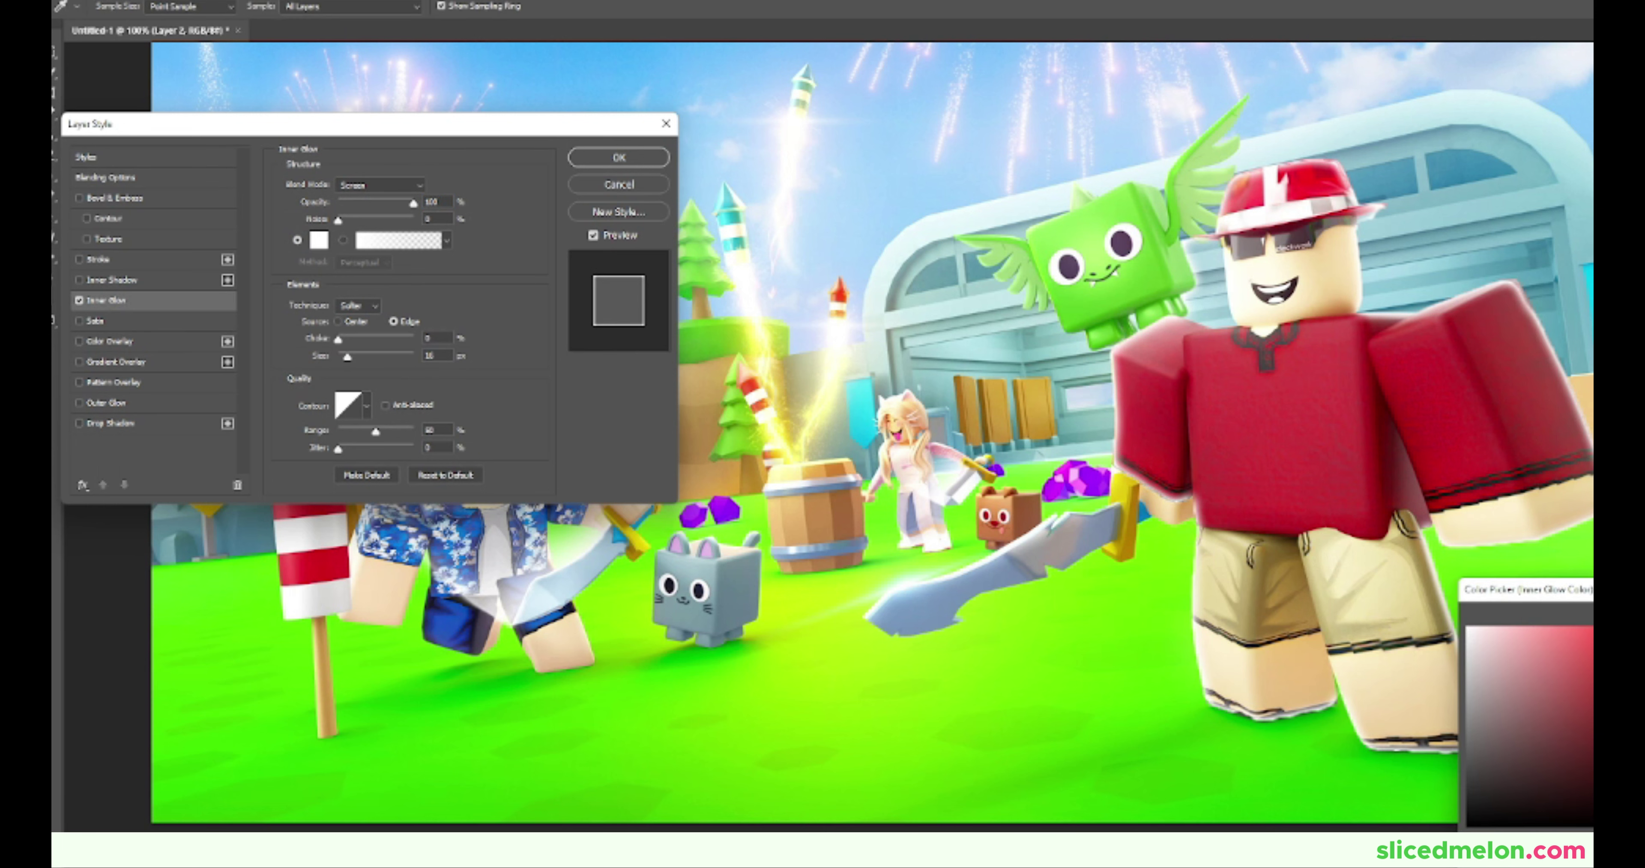
pyautogui.click(1641, 637)
pyautogui.click(1641, 726)
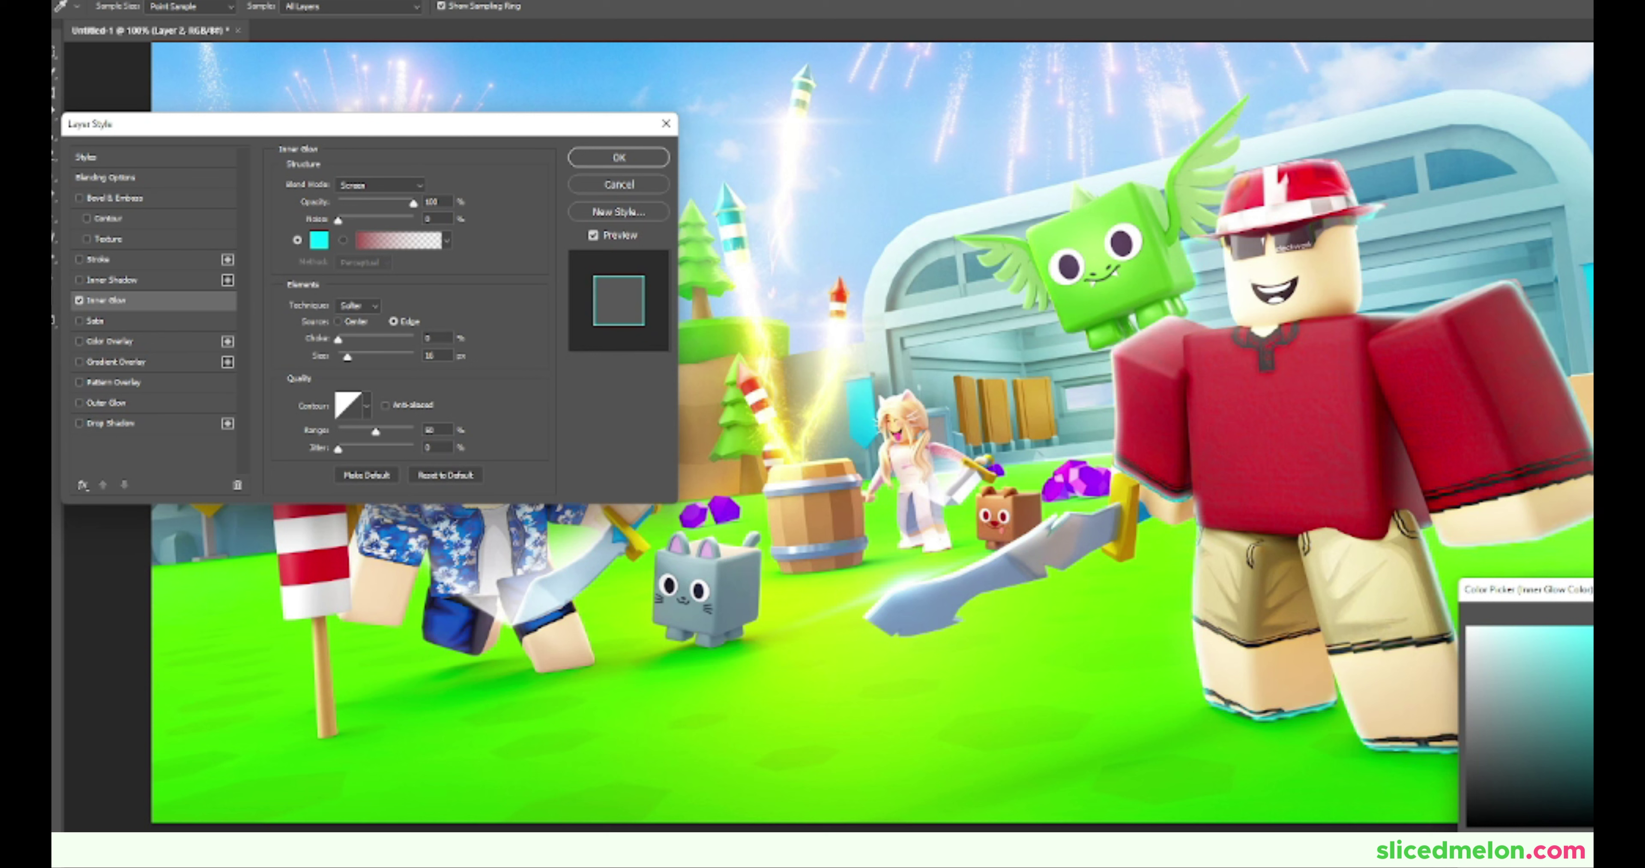
pyautogui.press('Return')
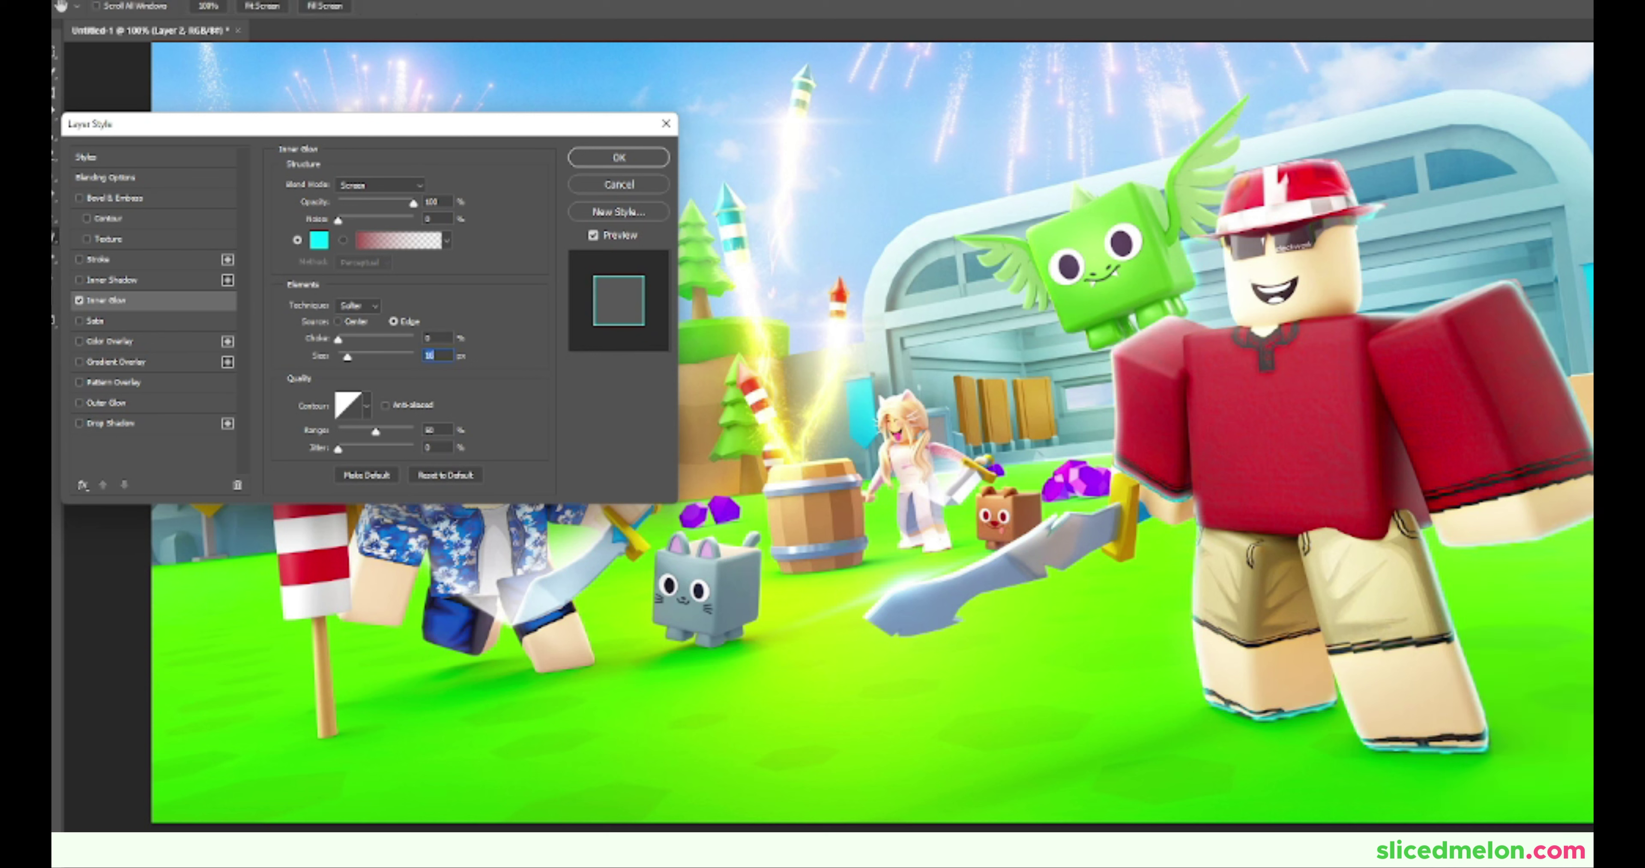
# Step: Set the inner glow's choke to 4%, raise its range to about 76%, and increase its jitter
pyautogui.moveTo(338, 340)
pyautogui.mouseDown()
pyautogui.moveTo(413, 340)
pyautogui.moveTo(338, 340)
pyautogui.mouseUp()
pyautogui.write('16')
pyautogui.hotkey('shift', 'Tab')
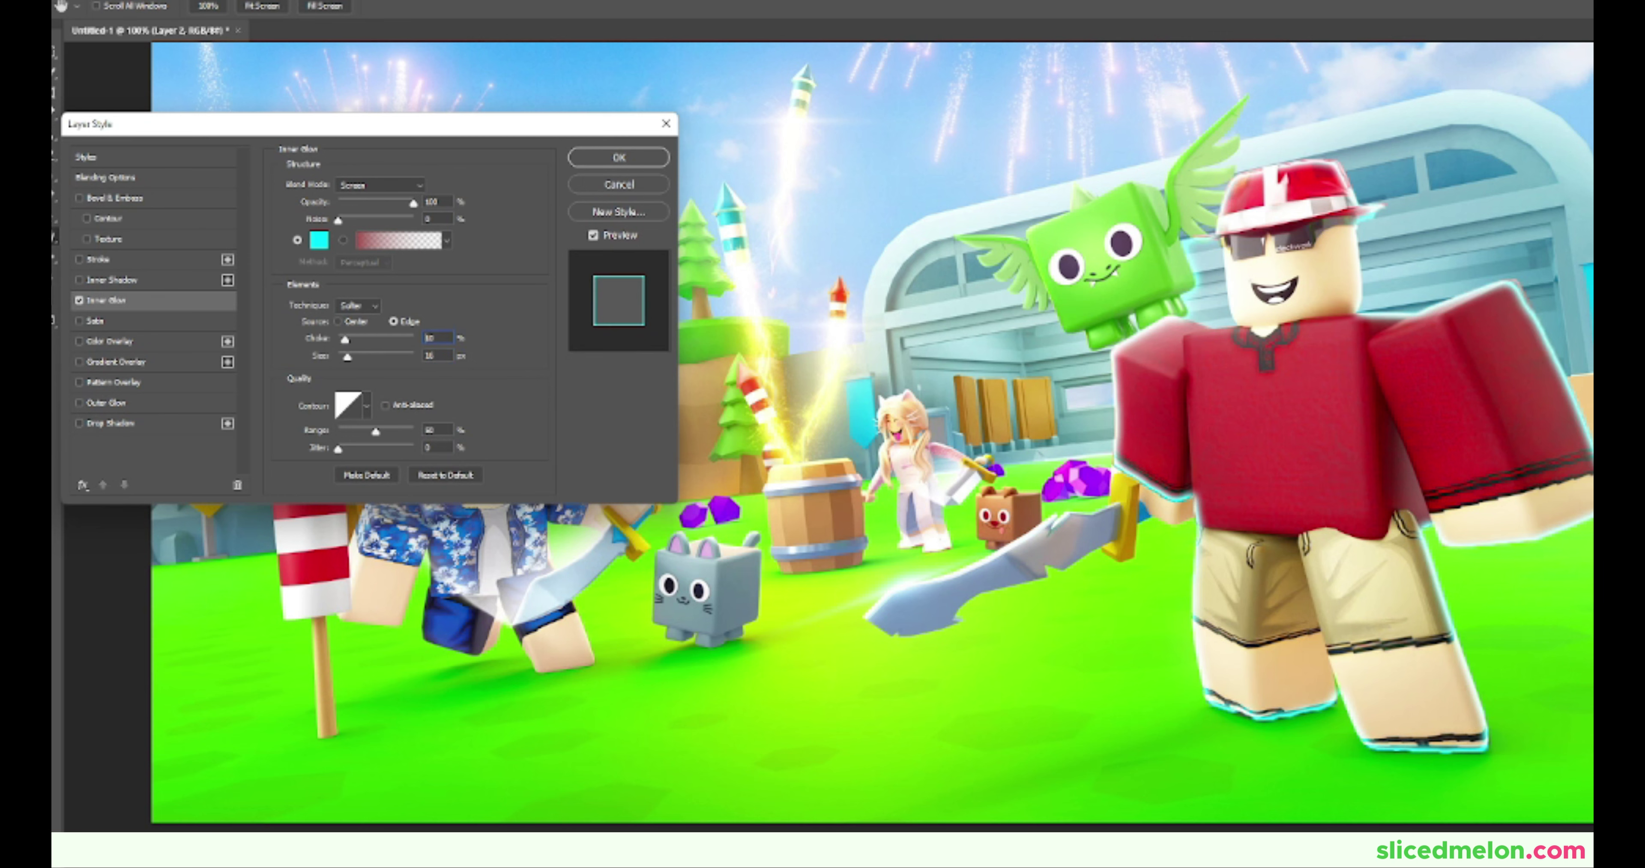
pyautogui.write('4')
pyautogui.moveTo(338, 450); pyautogui.dragTo(395, 432)
# Step: Try the Normal blend mode for the inner glow, settle on Overlay, and apply the layer style
pyautogui.click(380, 185)
pyautogui.click(367, 200)
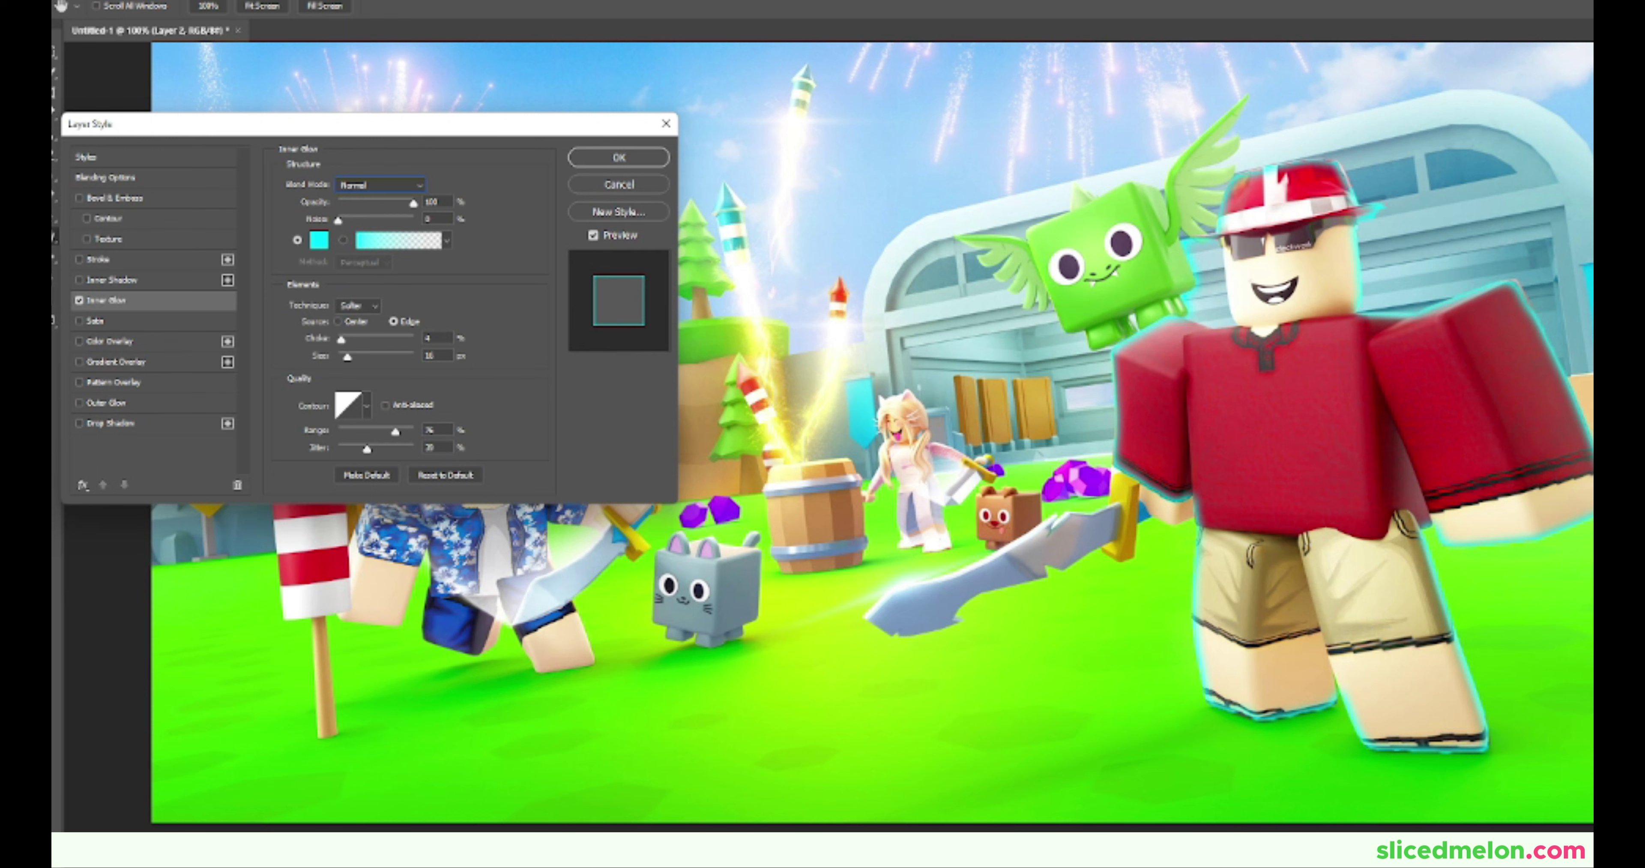
pyautogui.click(380, 184)
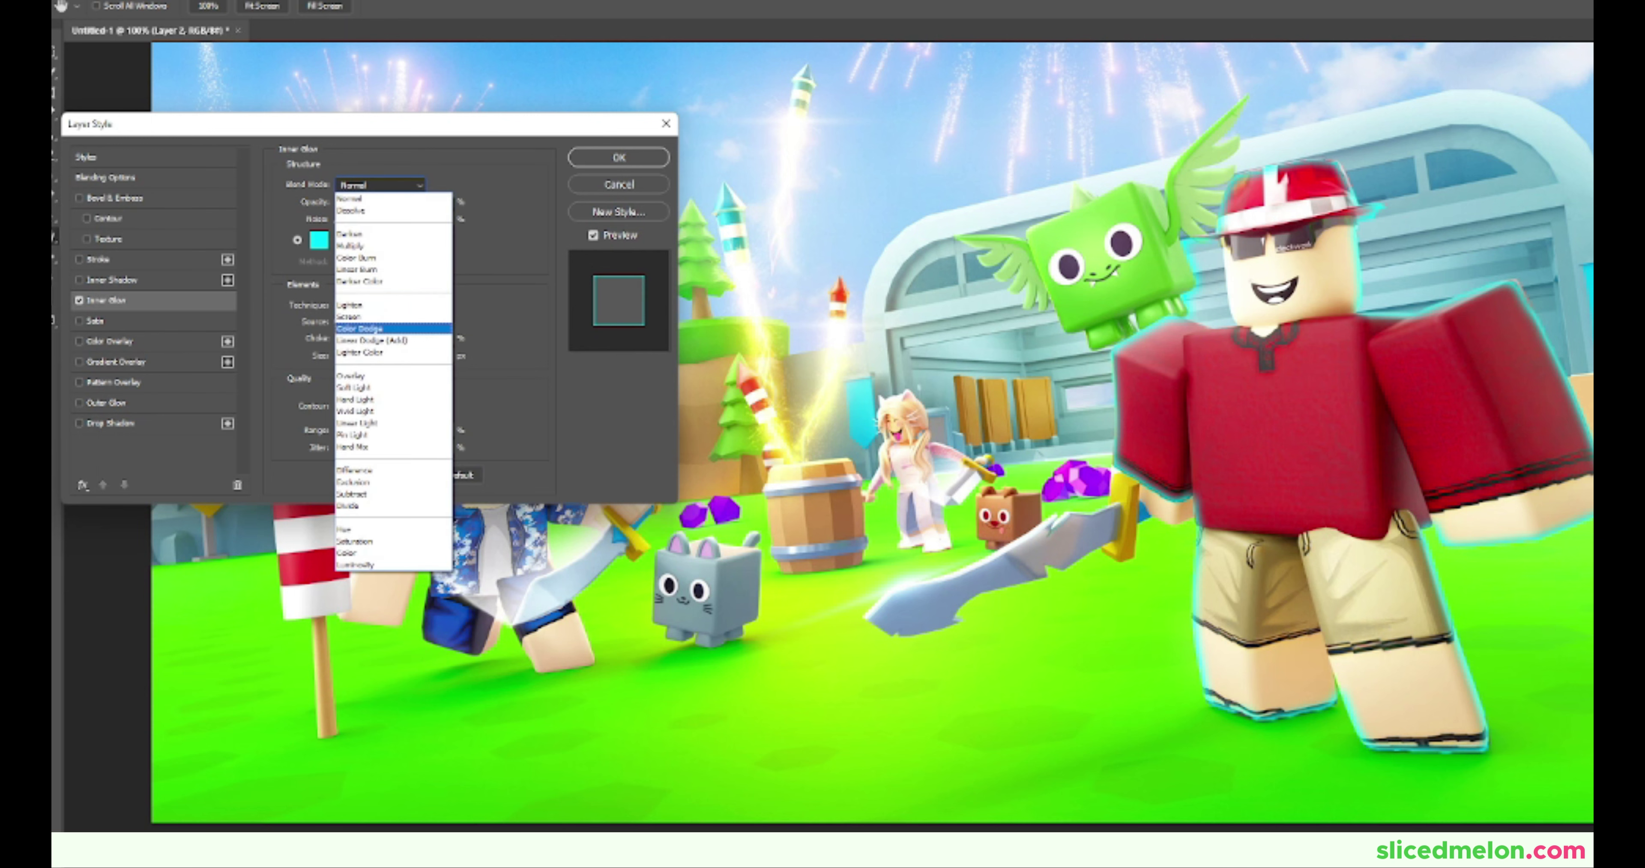
pyautogui.click(354, 376)
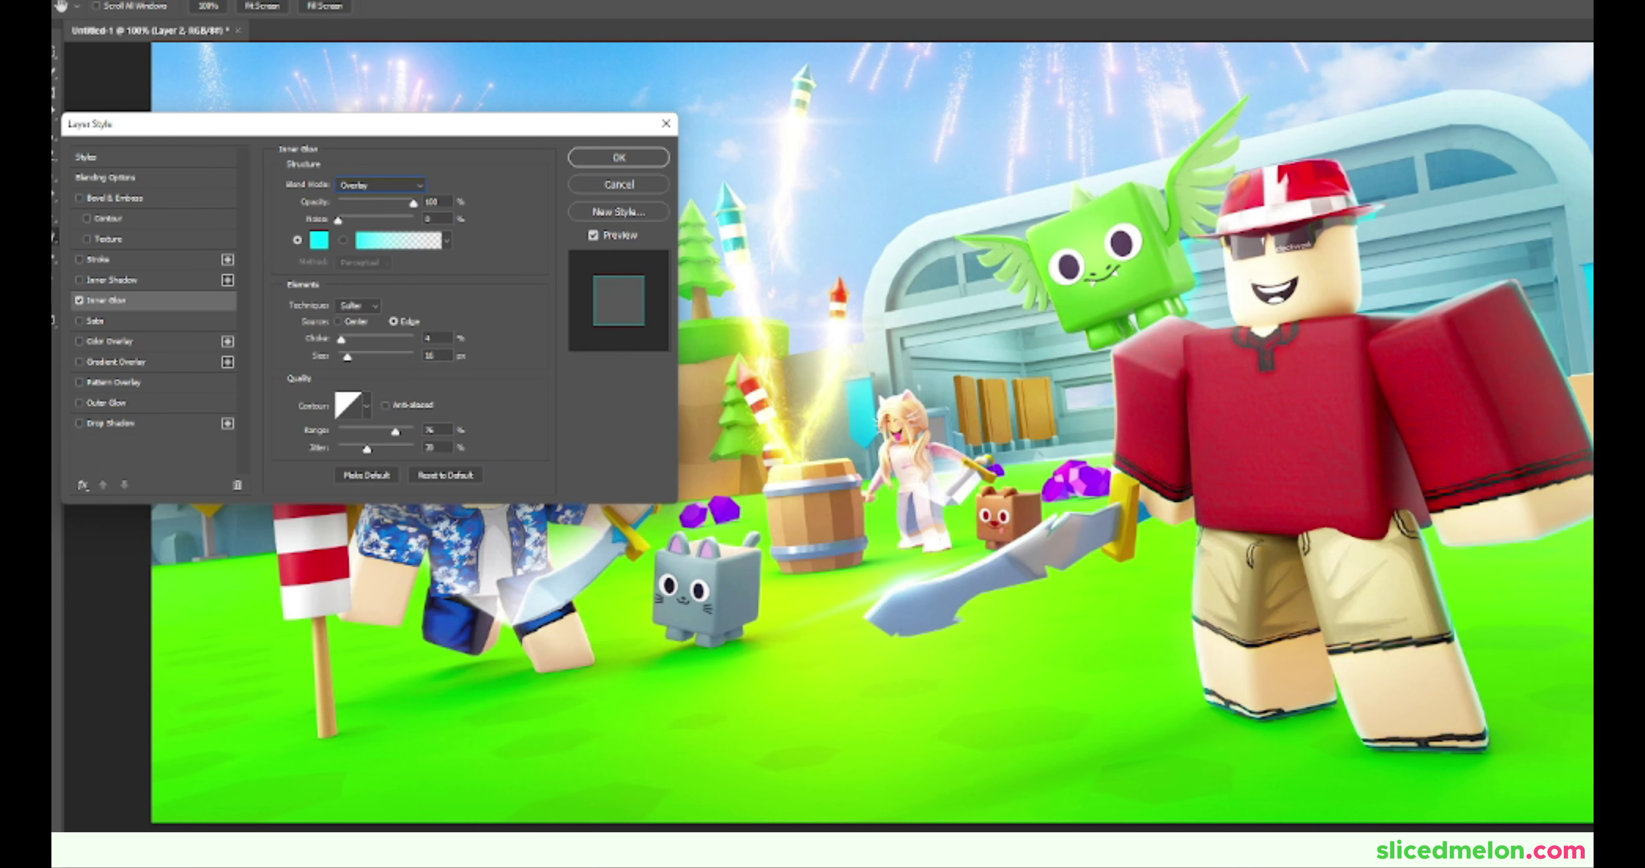
pyautogui.click(619, 158)
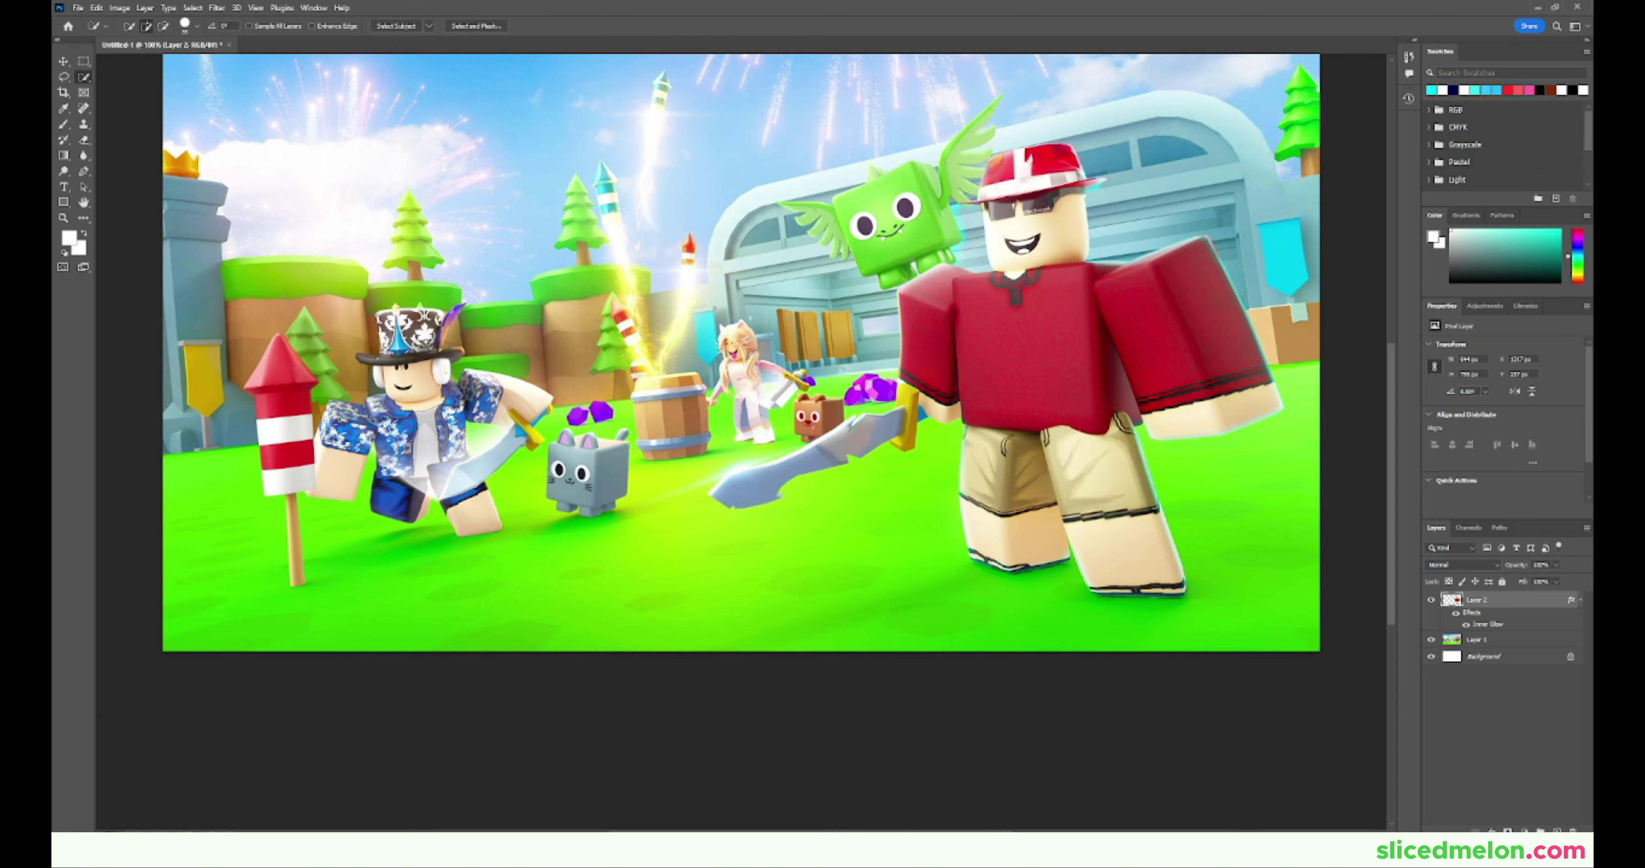
# Step: Rasterize the layer style on Layer 2 and erase the glow around the character's feet with a soft 66 px eraser
pyautogui.rightClick(1487, 600)
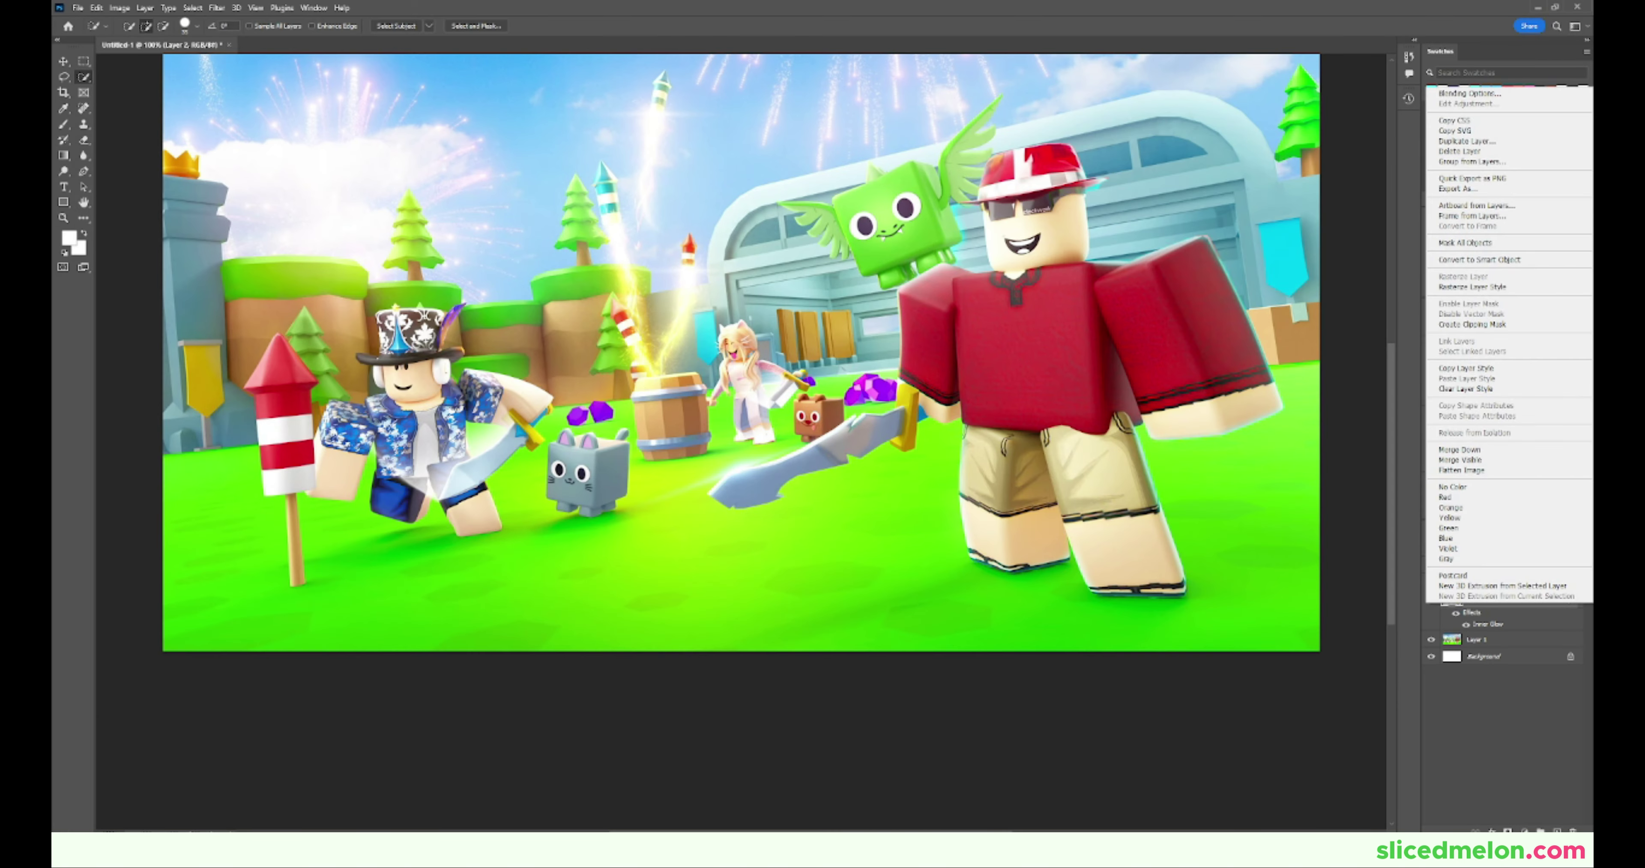
pyautogui.click(1475, 286)
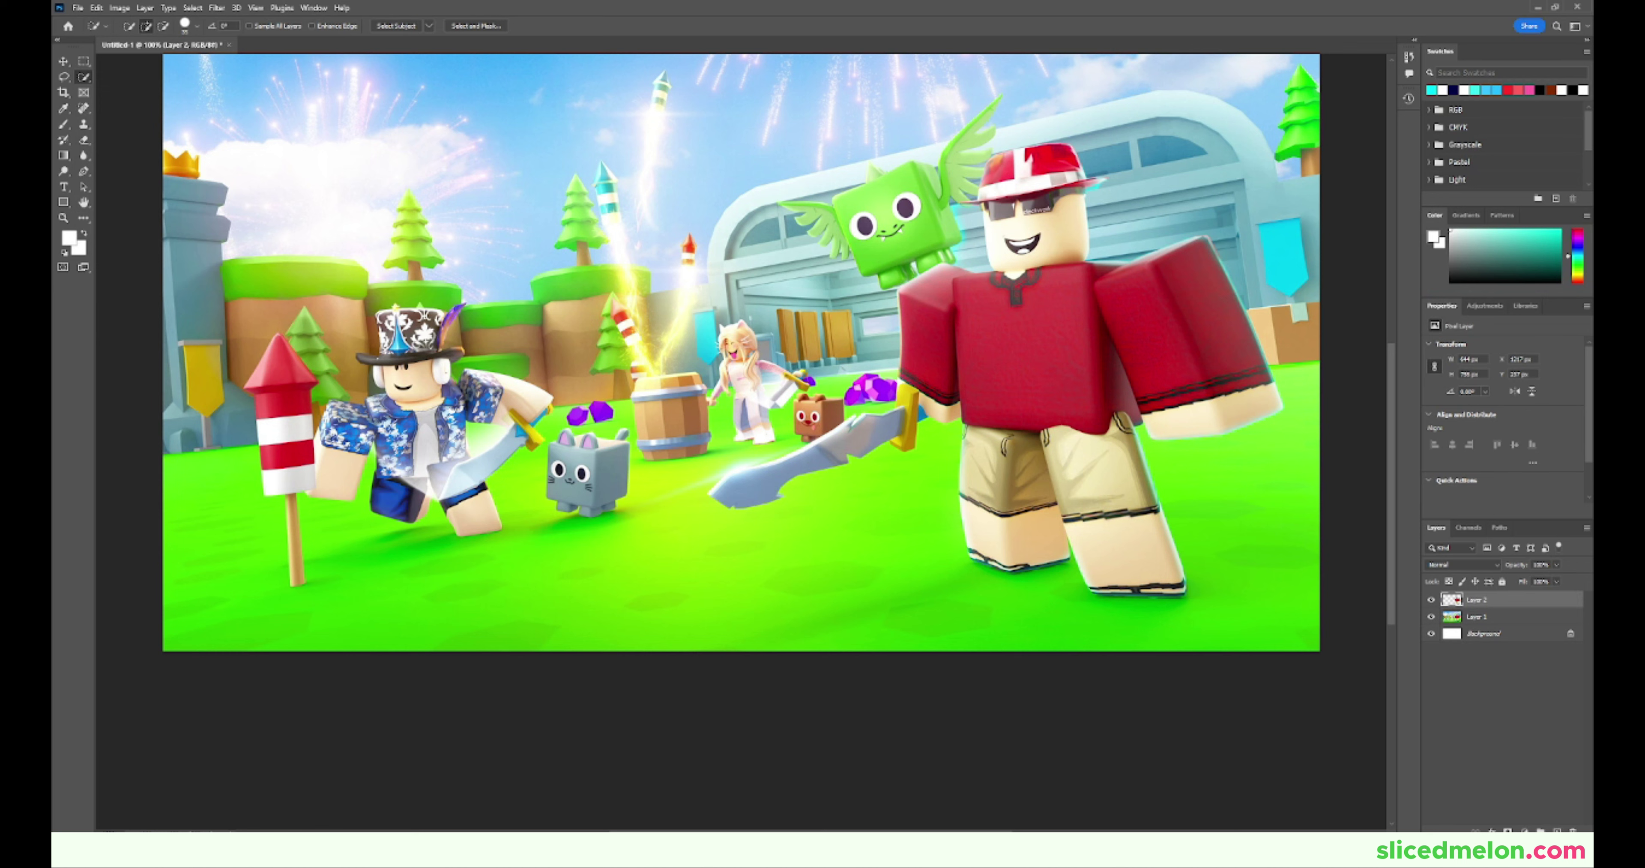
pyautogui.click(84, 139)
pyautogui.click(138, 26)
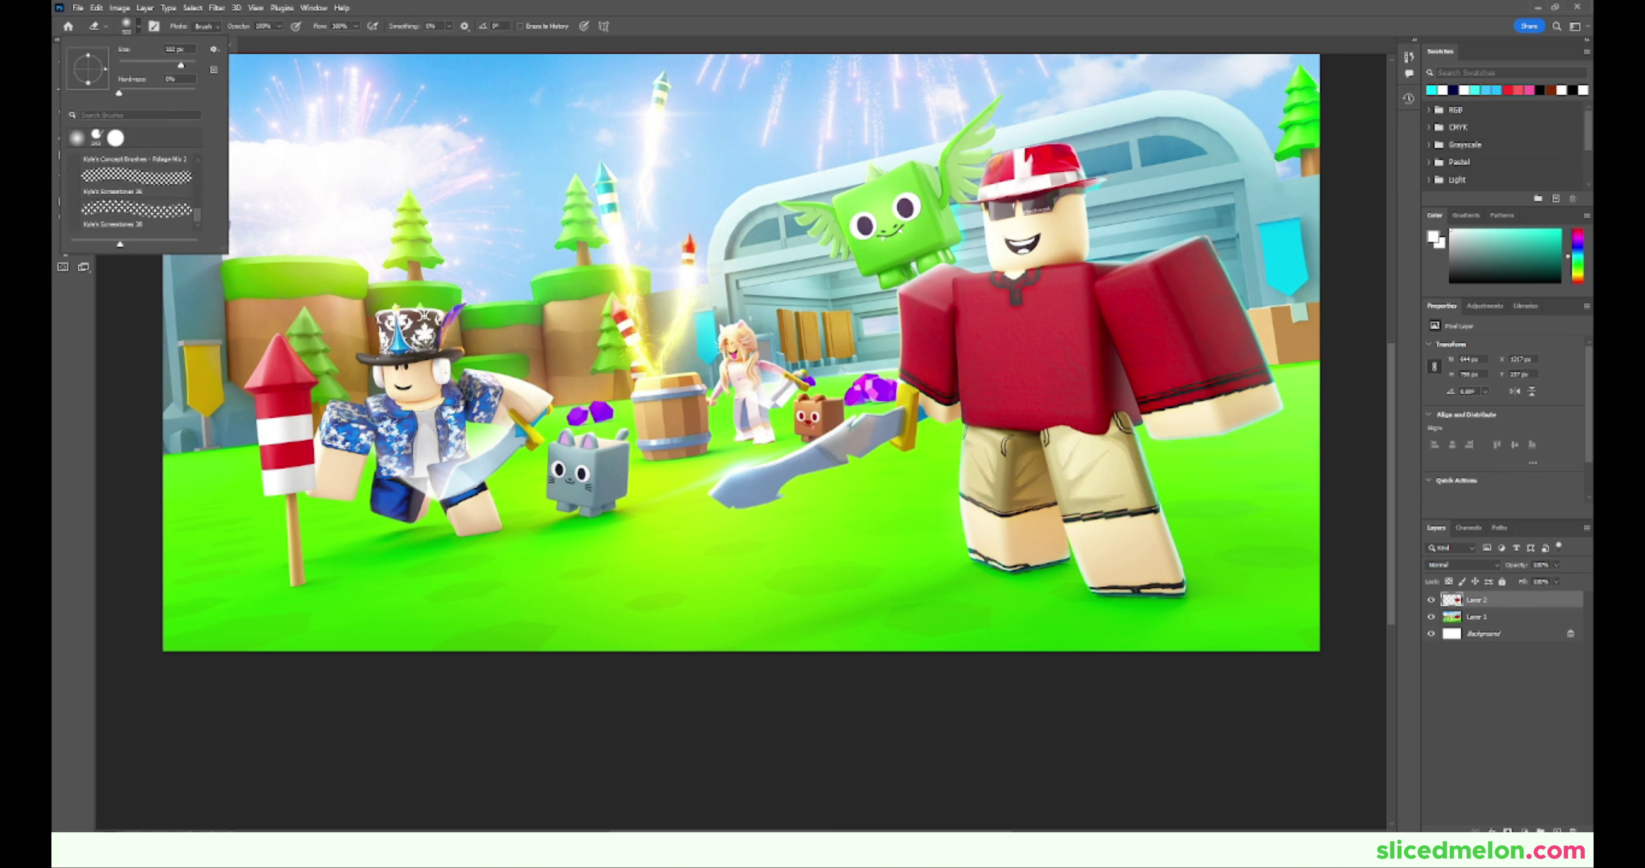
pyautogui.click(76, 138)
pyautogui.scroll(10, 137, 195)
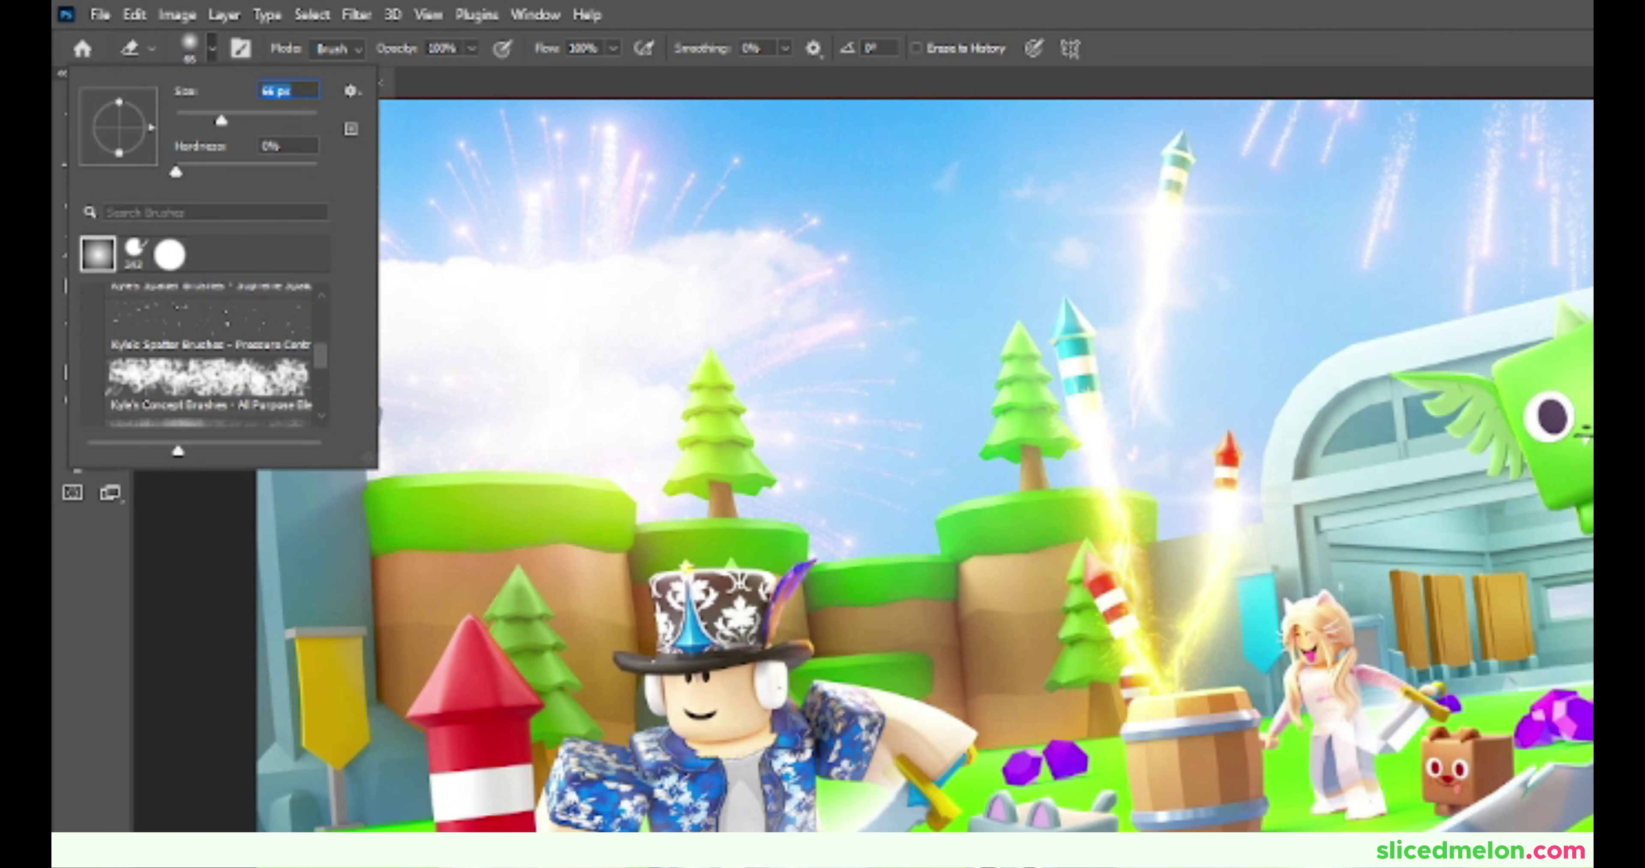
pyautogui.moveTo(1083, 604); pyautogui.dragTo(1182, 604)
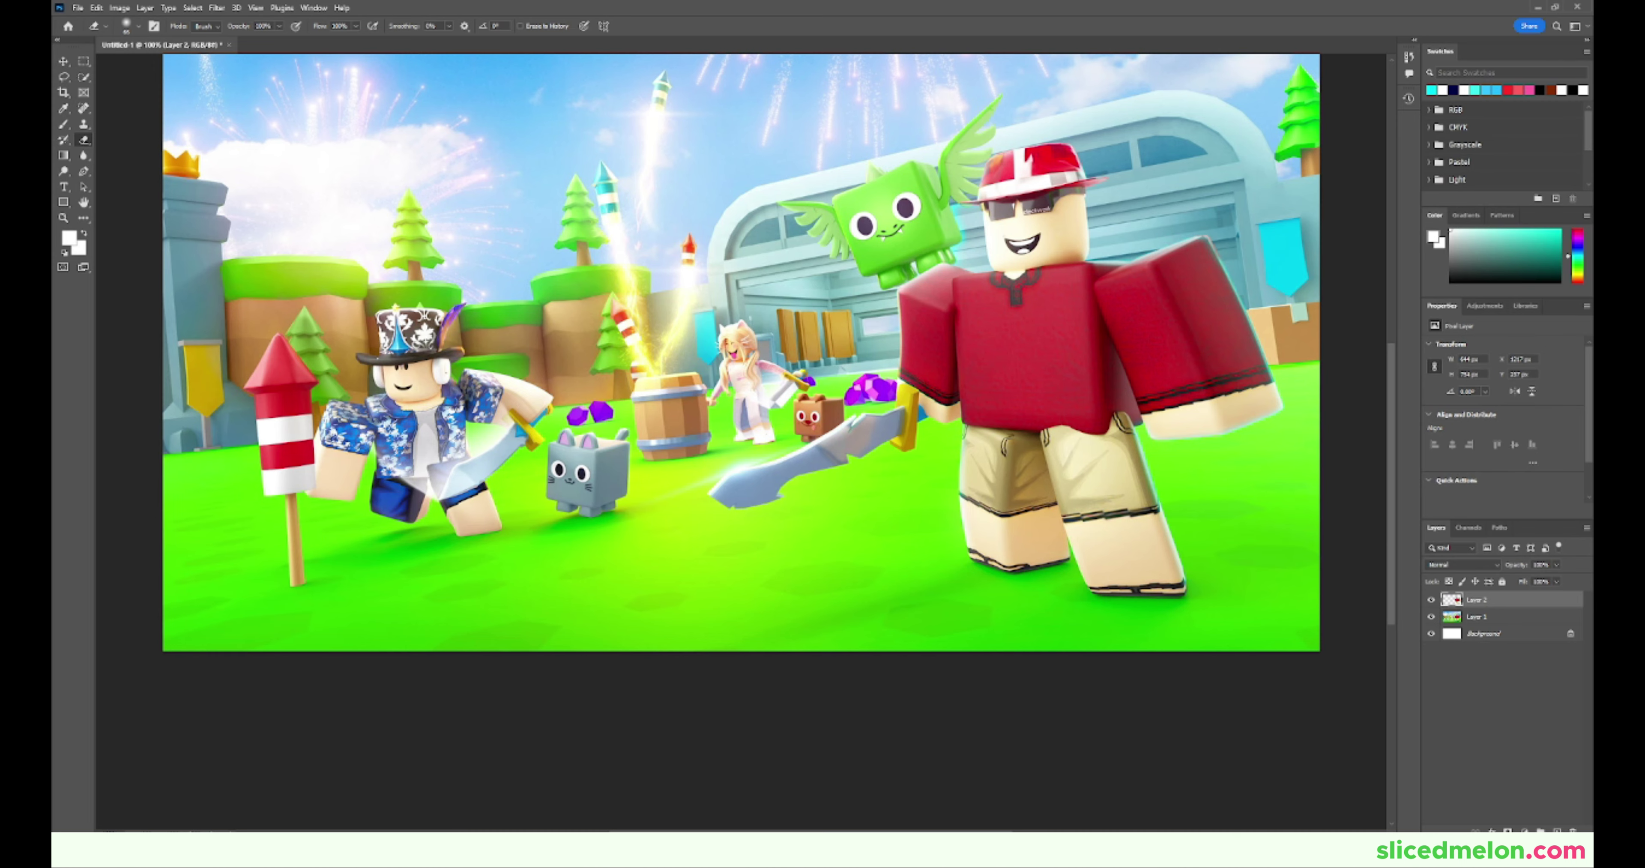
# Step: Duplicate the glowing character layer twice, stacking the copies above the original
pyautogui.hotkey('ctrl', '0')
pyautogui.hotkey('ctrl', '-')
pyautogui.hotkey('ctrl', '-')
pyautogui.hotkey('ctrl', '-')
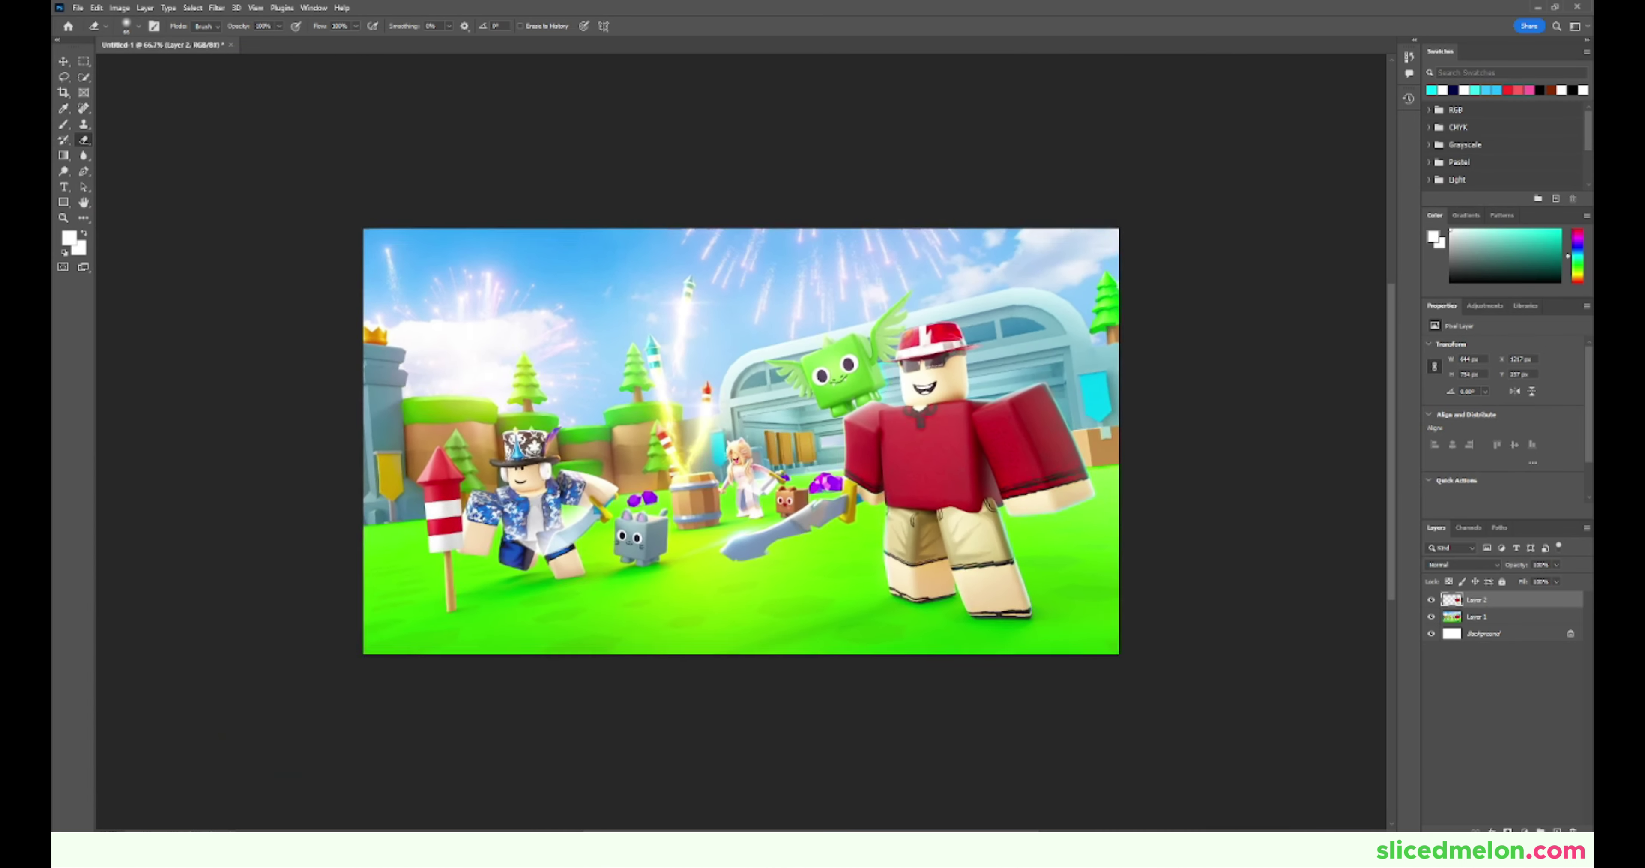
pyautogui.hotkey('ctrl', '+')
pyautogui.hotkey('ctrl', '+')
pyautogui.hotkey('ctrl', 'j')
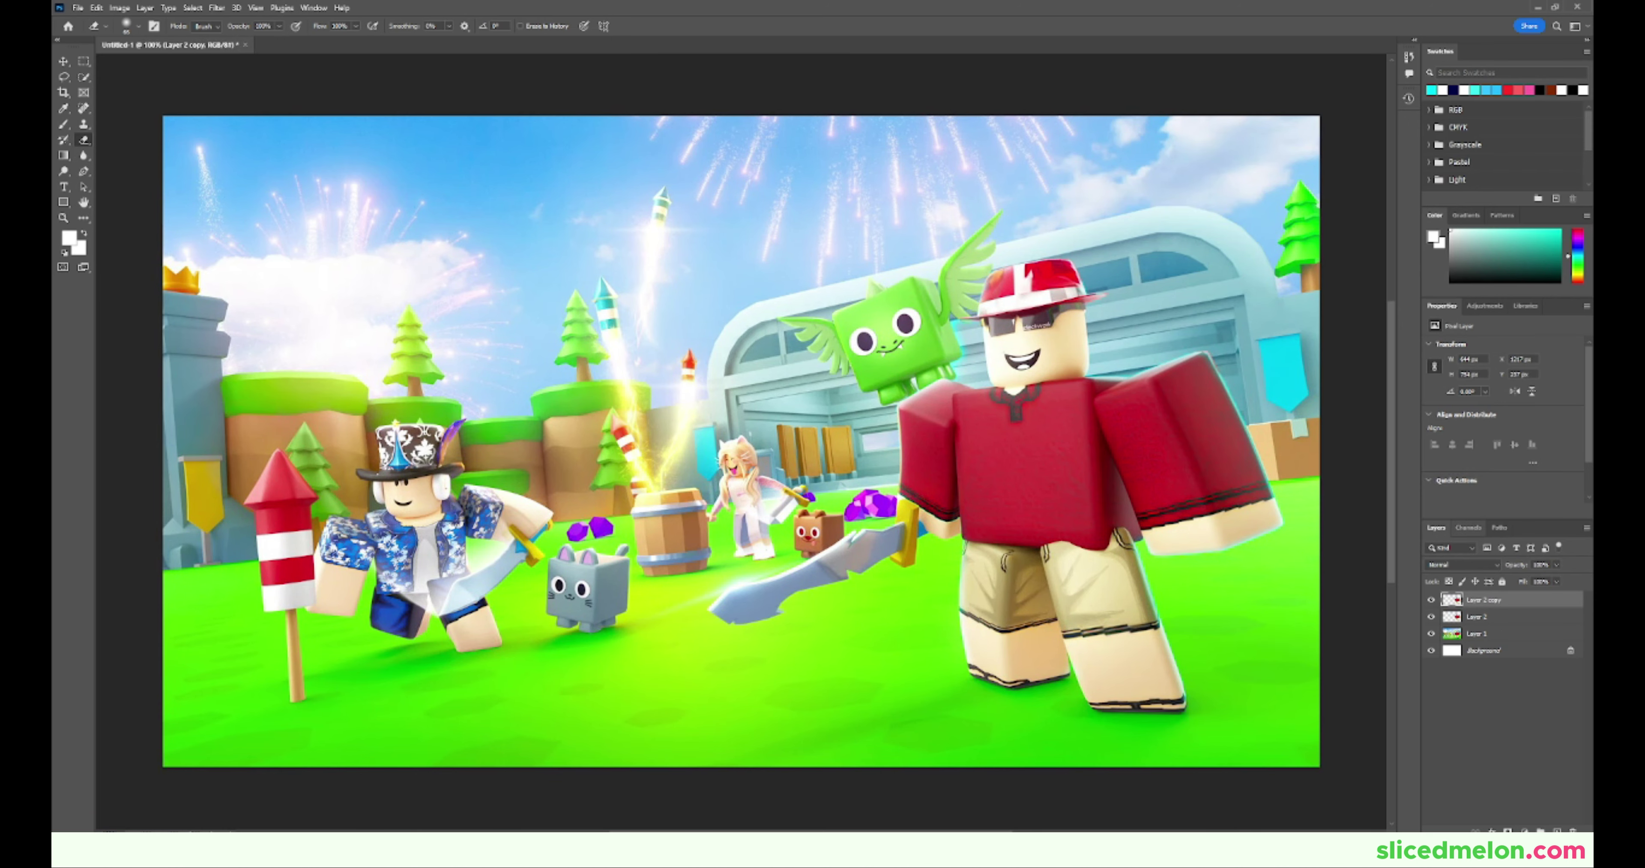
pyautogui.scroll(-2, 740, 408)
pyautogui.hotkey('ctrl', '-')
pyautogui.hotkey('ctrl', '-')
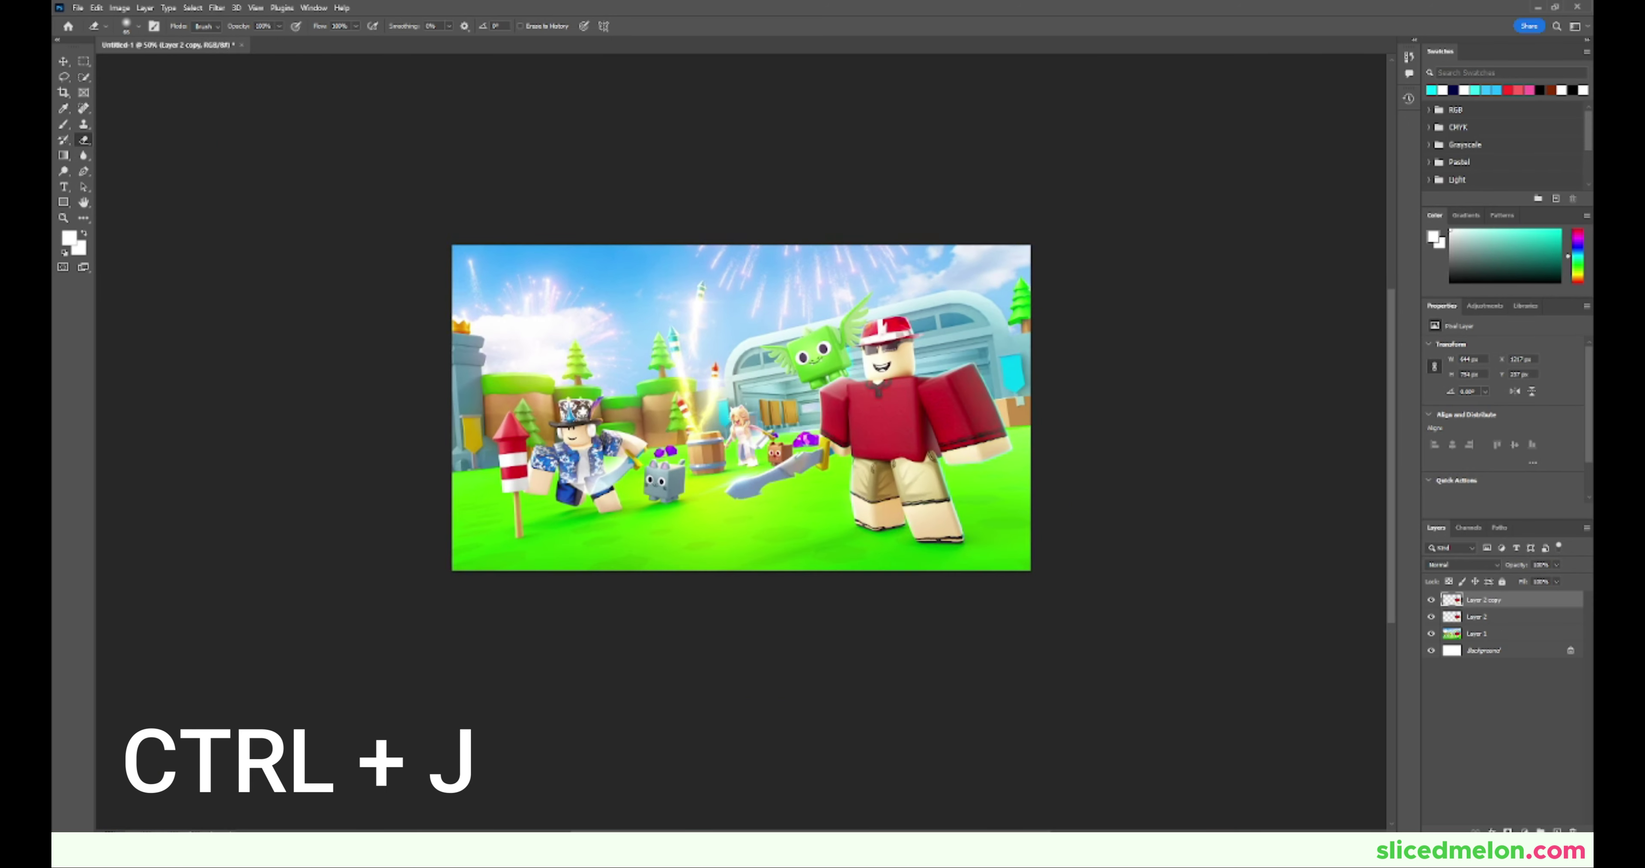
pyautogui.hotkey('ctrl', '+')
pyautogui.hotkey('ctrl', 'j')
pyautogui.hotkey('ctrl', 'j')
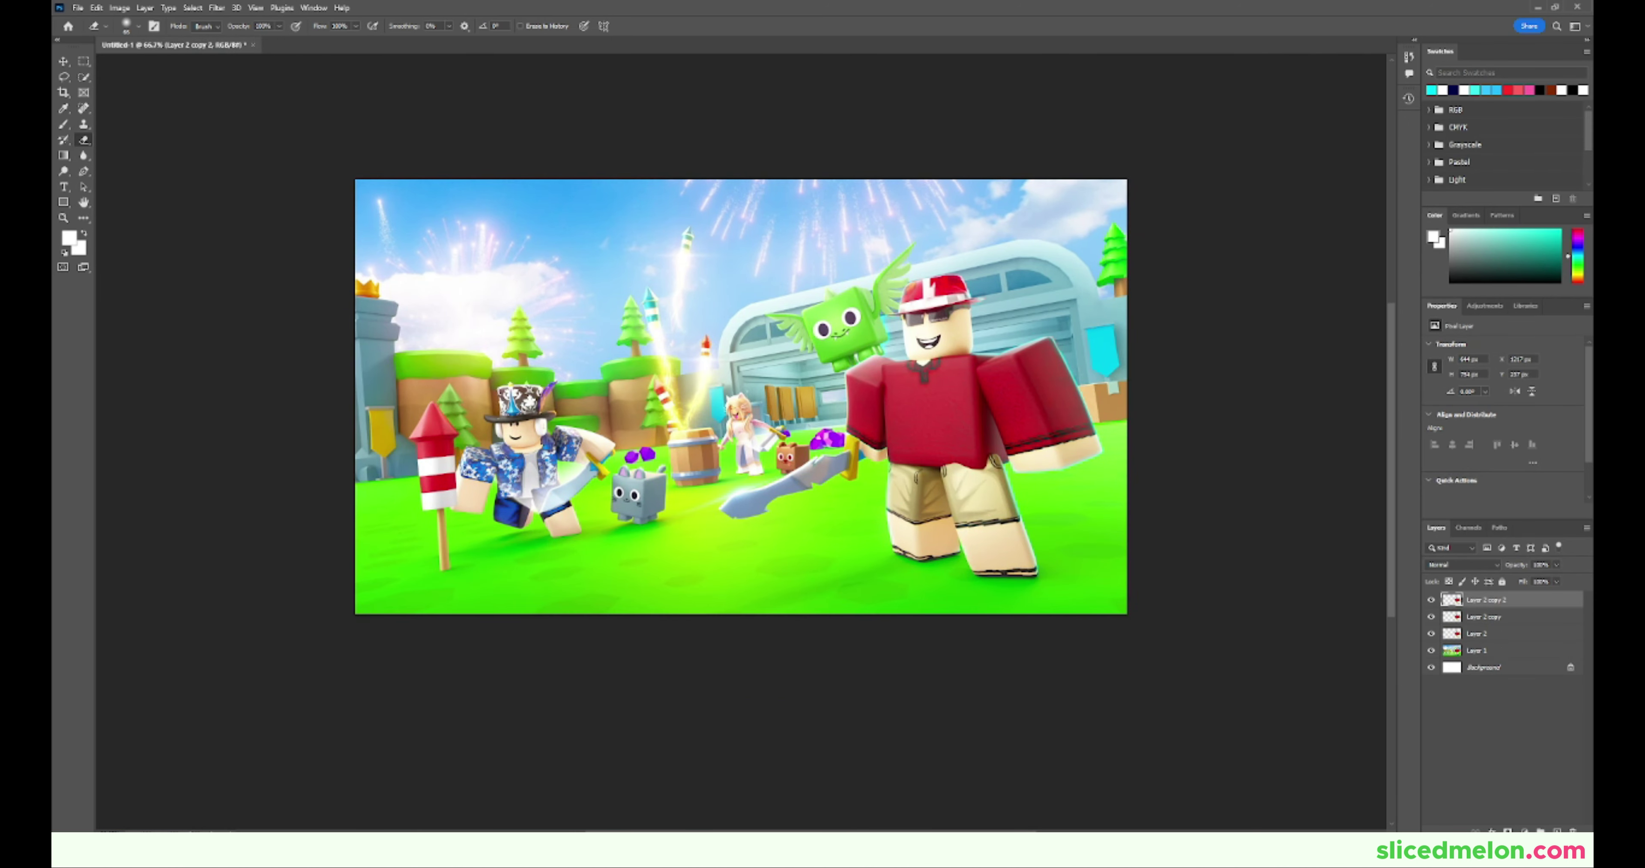
# Step: Try other blend modes on the top character copy, undo them, and remove both duplicates of Layer 2
pyautogui.click(1463, 565)
pyautogui.click(1462, 684)
pyautogui.click(1469, 708)
pyautogui.hotkey('ctrl', 'z')
pyautogui.hotkey('ctrl', 'z')
pyautogui.hotkey('ctrl', 'z')
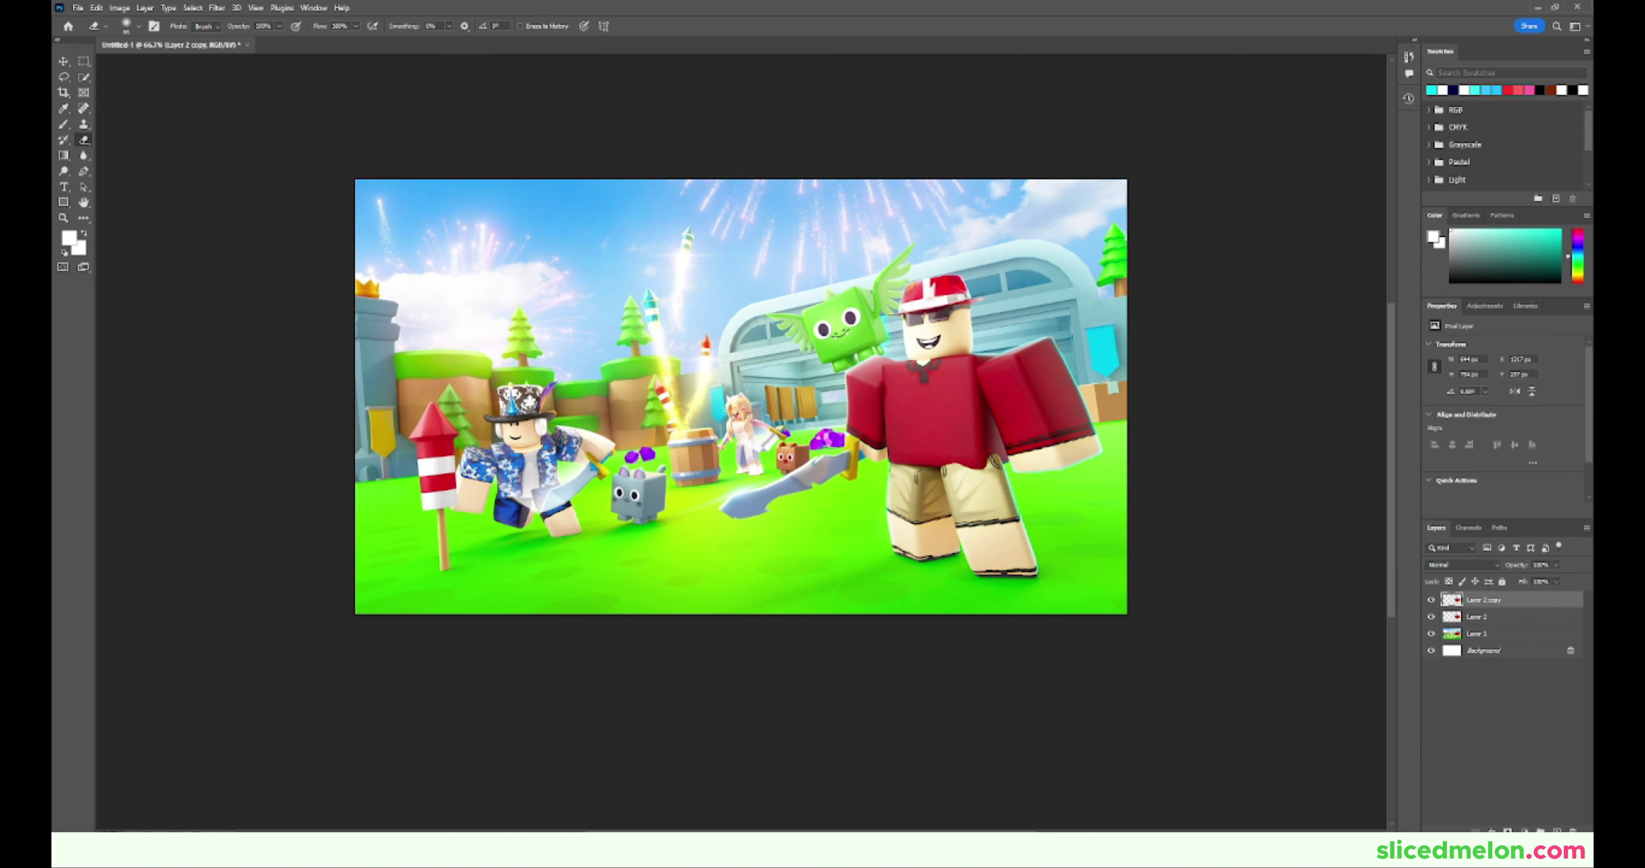
pyautogui.rightClick(1494, 598)
pyautogui.click(1469, 87)
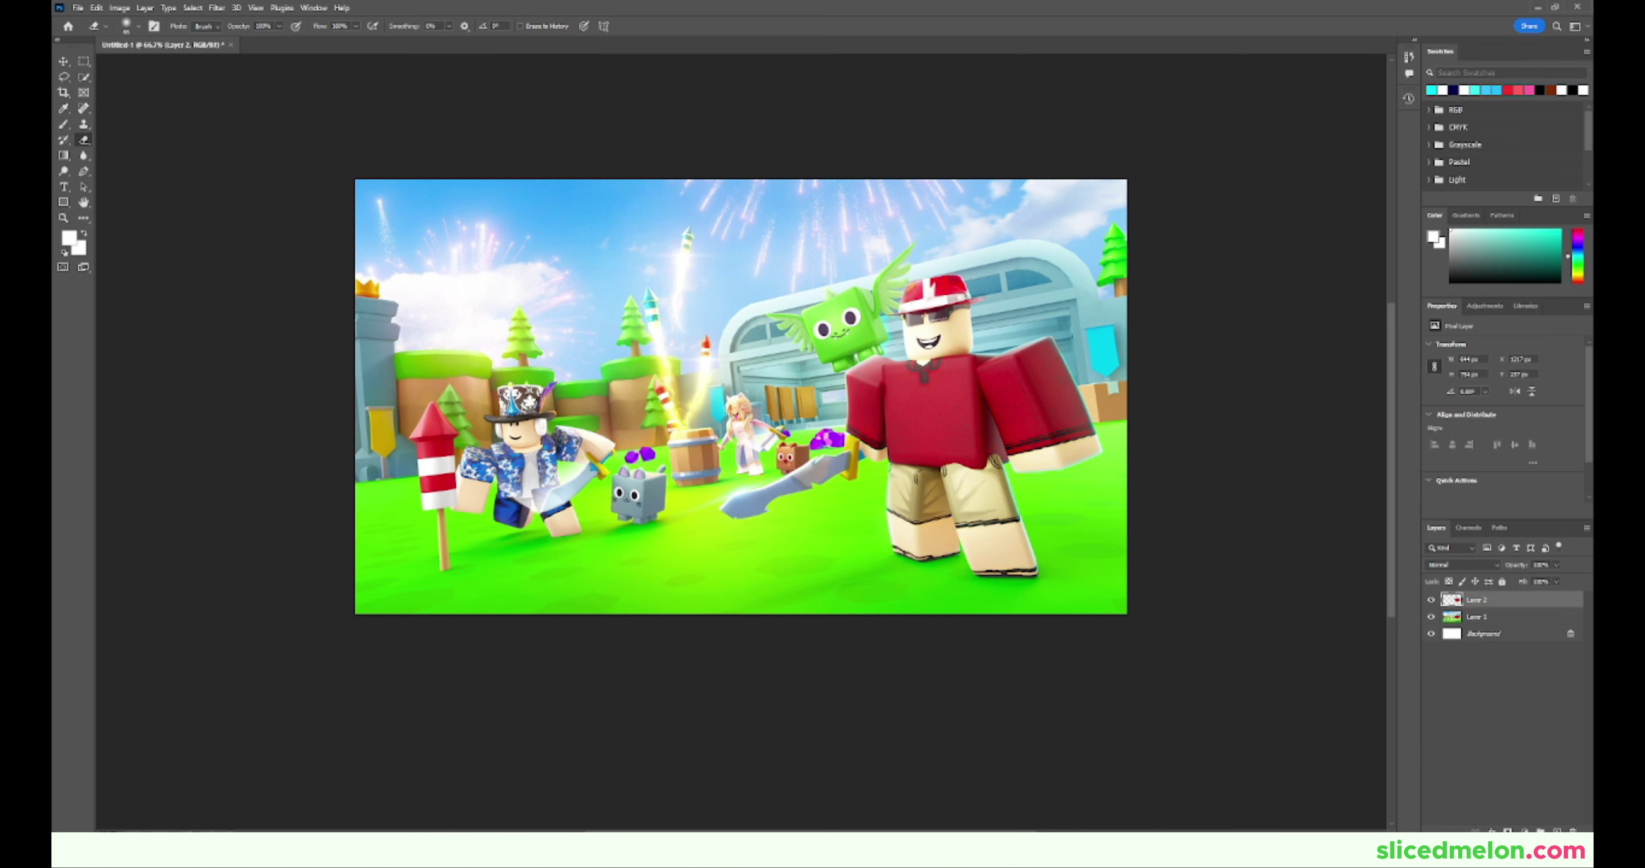
# Step: Try a slightly bluer cyan for the inner glow on Layer 2, then turn the effect off
pyautogui.click(128, 251)
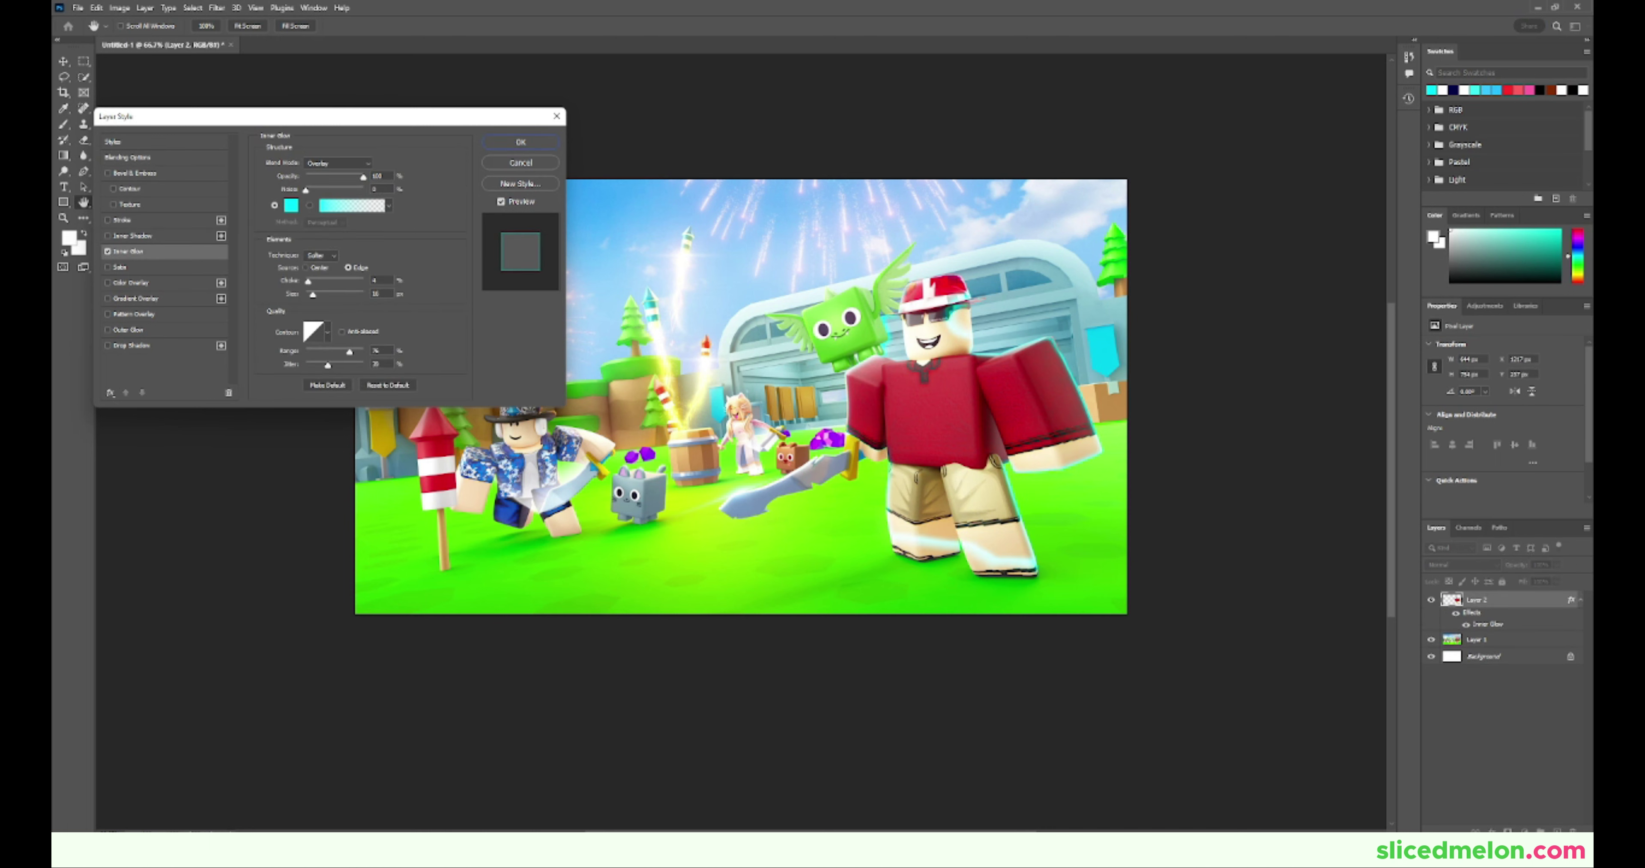
pyautogui.click(291, 205)
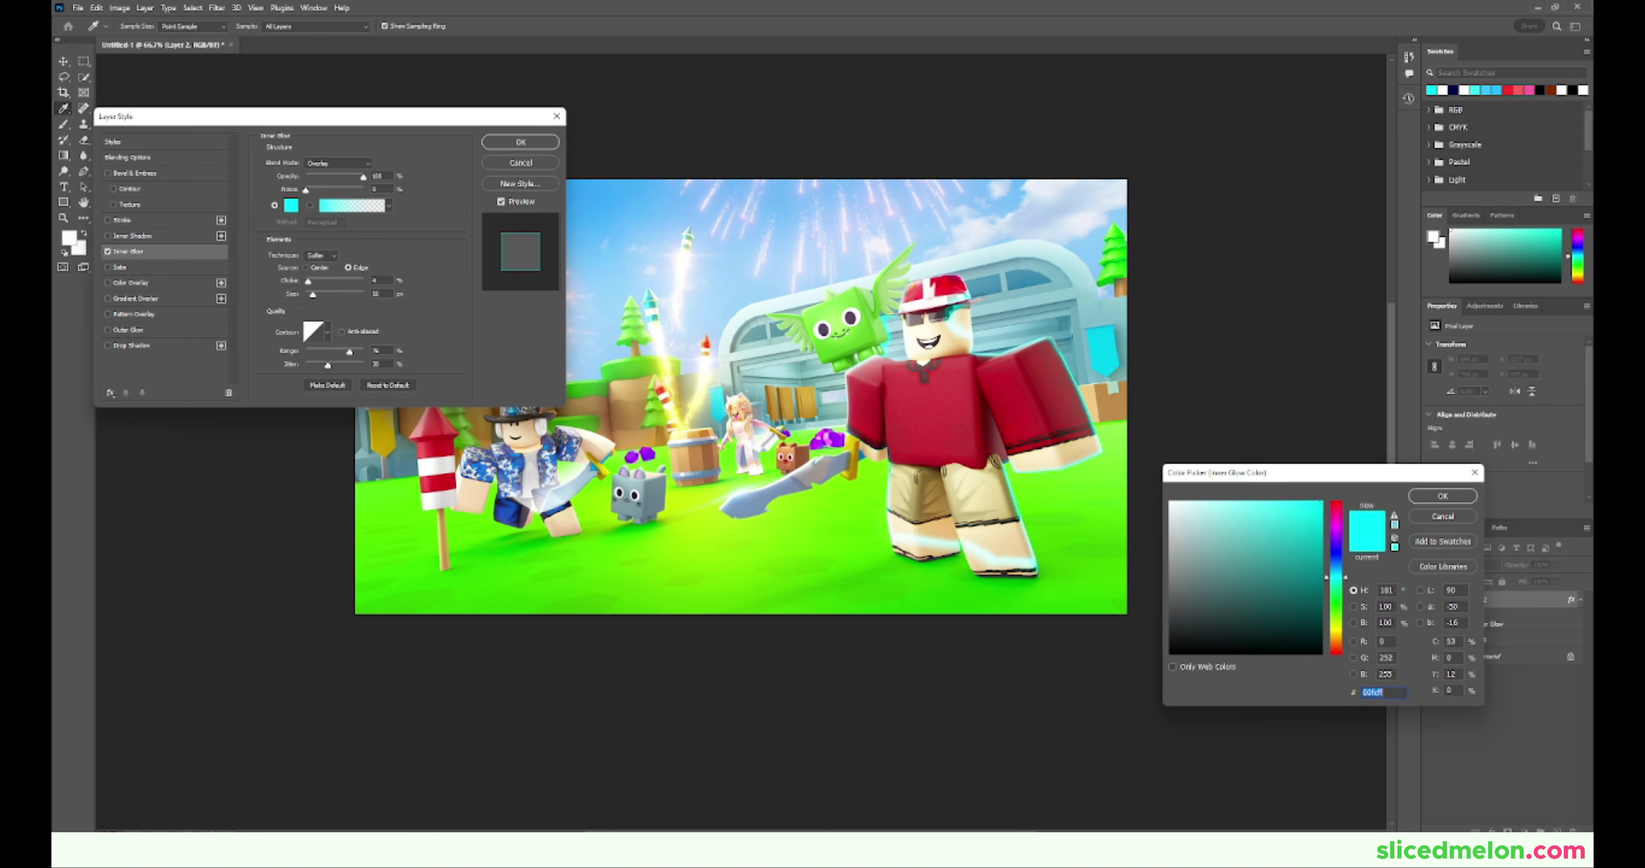
pyautogui.write('ff0000')
pyautogui.moveTo(1336, 502); pyautogui.dragTo(1336, 575)
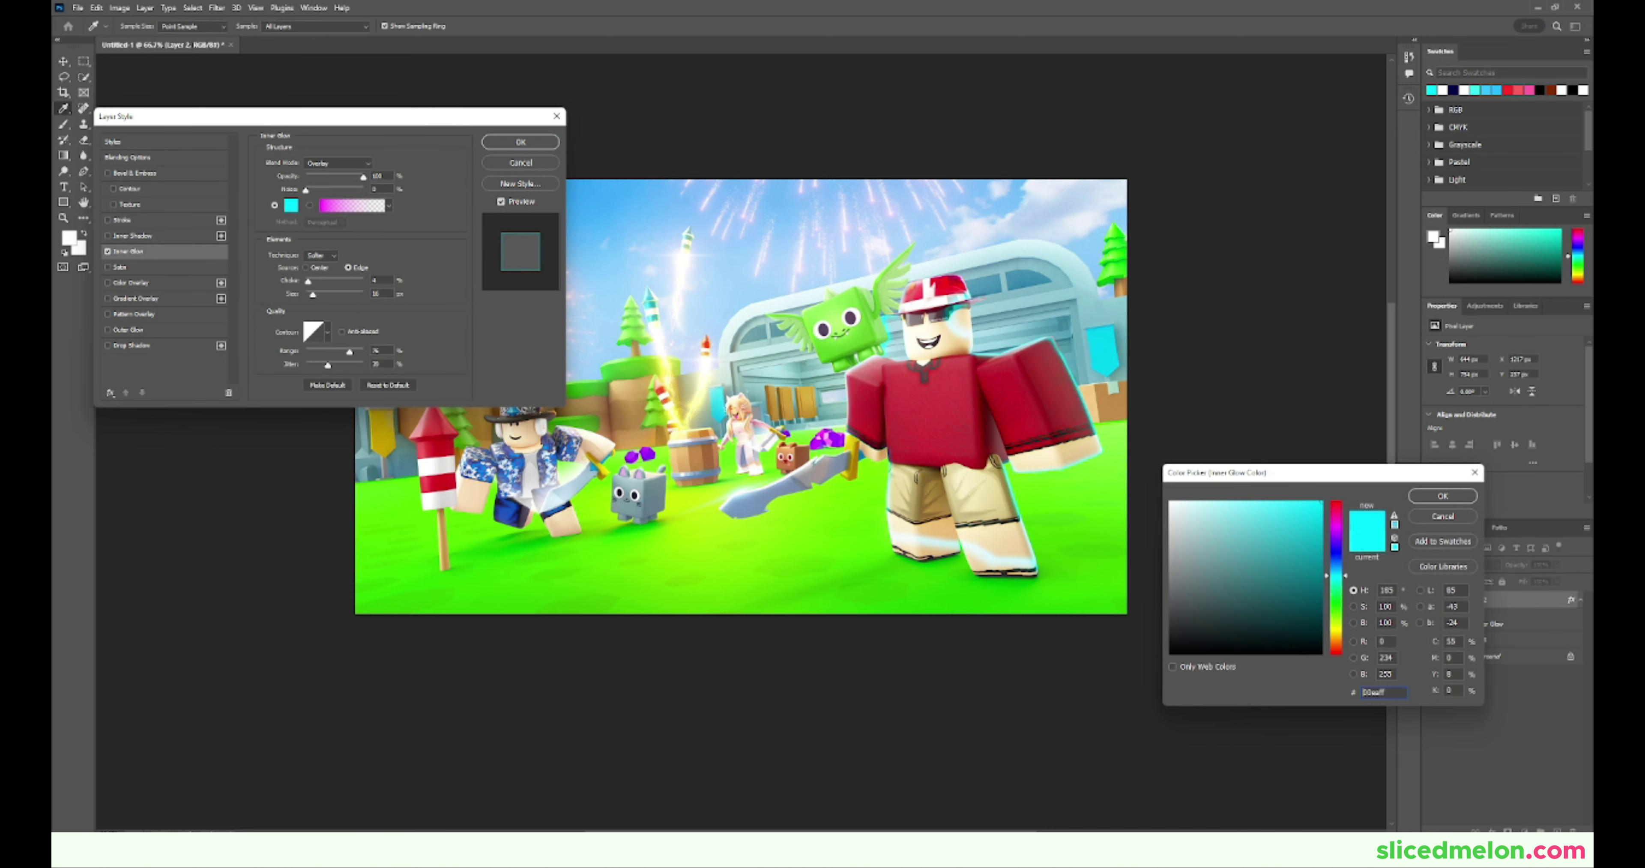
pyautogui.click(1442, 496)
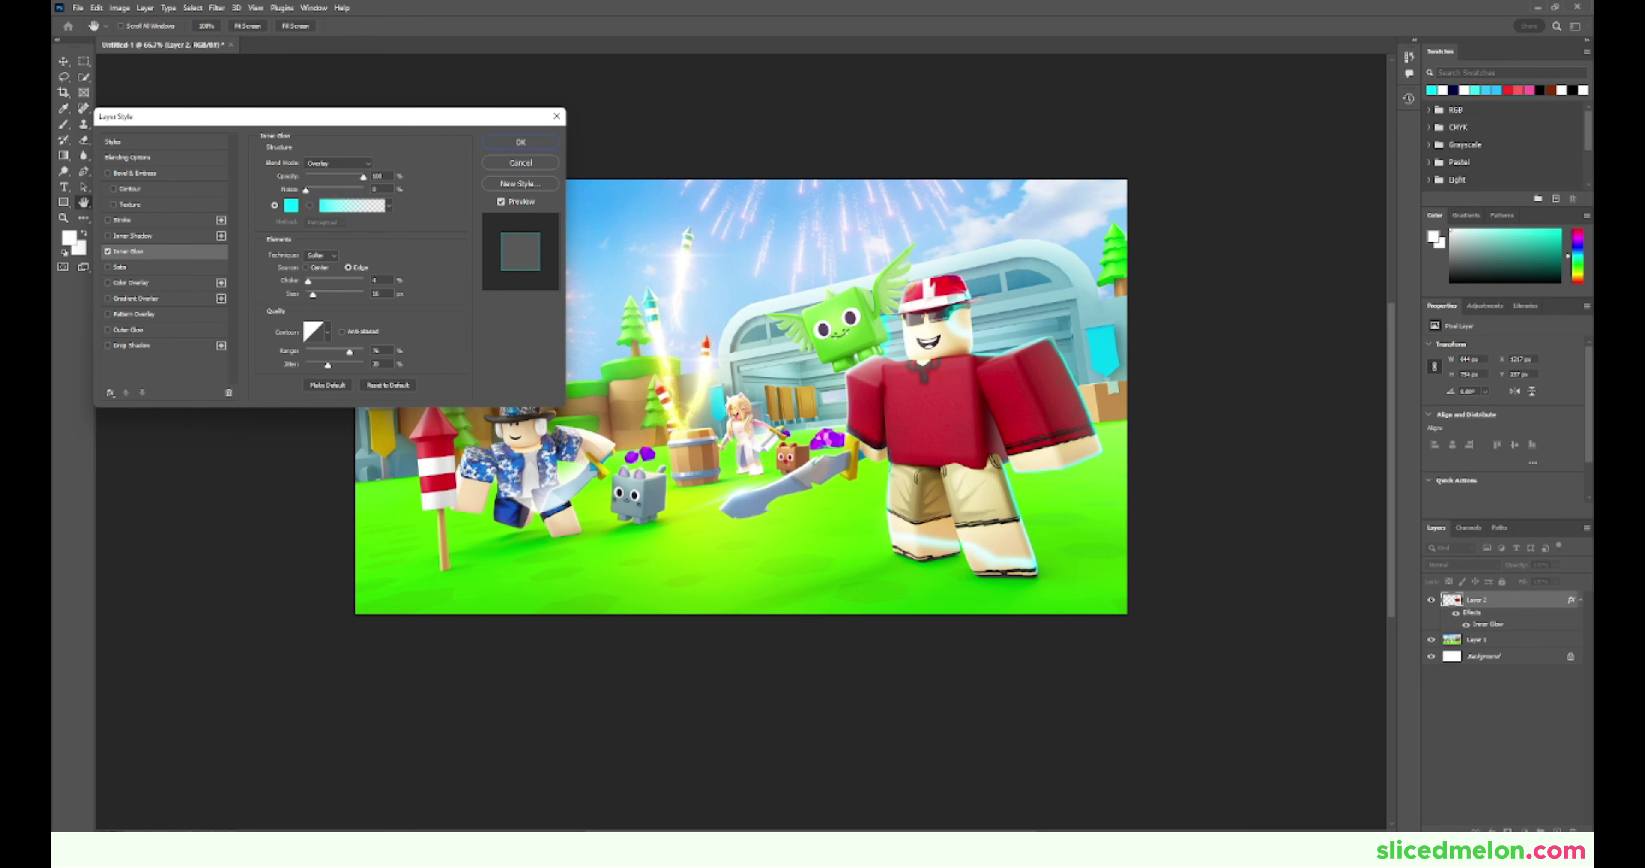
pyautogui.click(107, 251)
# Step: Add an inner shadow to Layer 2, lowering its choke and size and raising its opacity to 100%
pyautogui.click(108, 236)
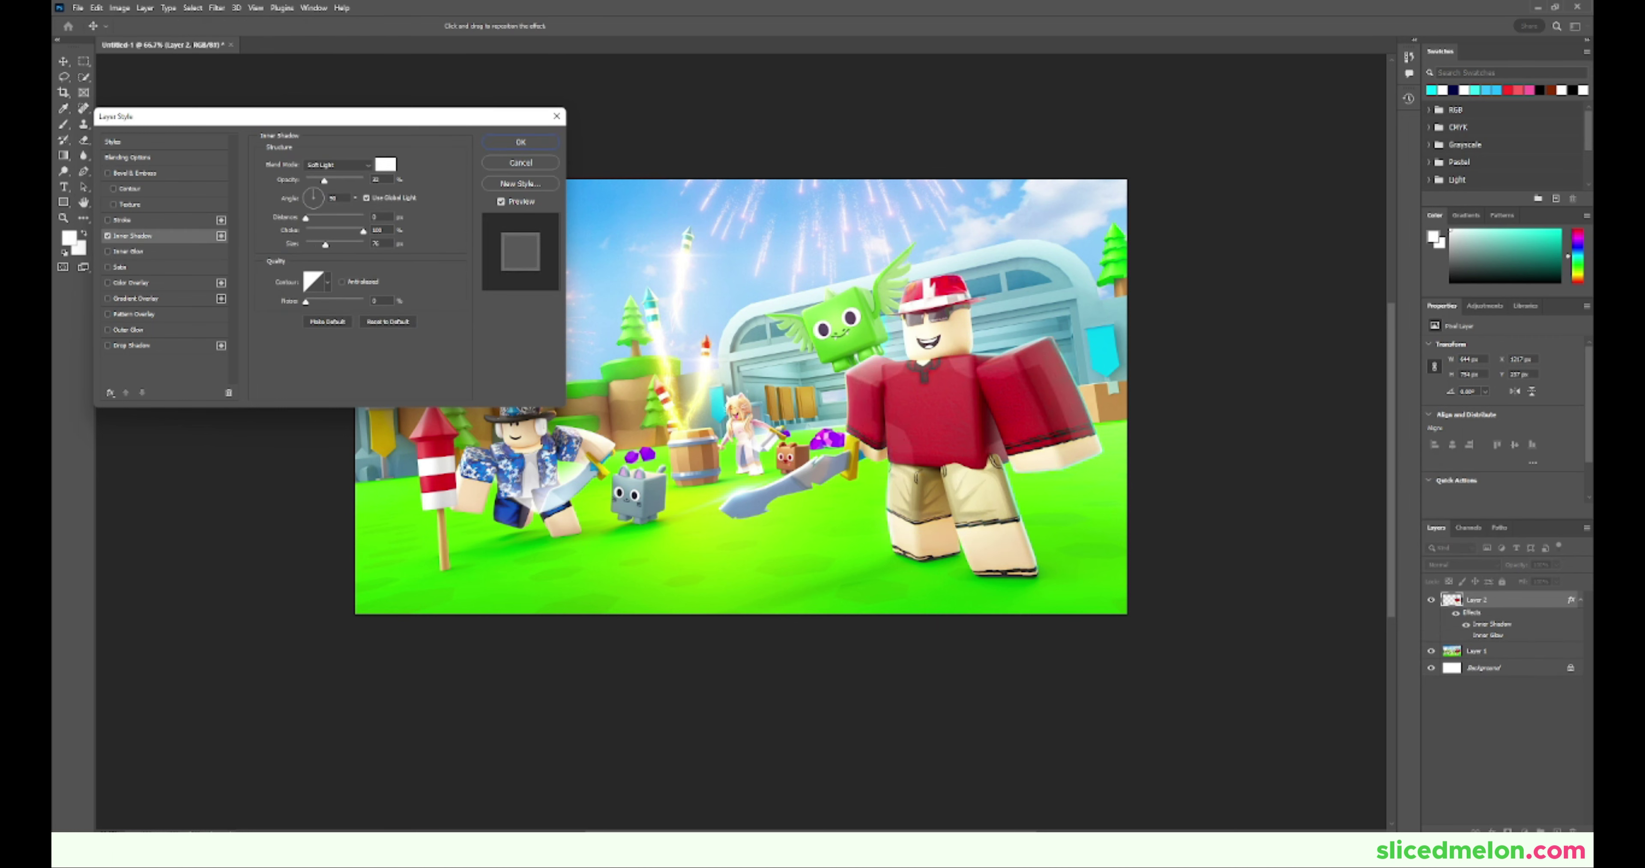
pyautogui.moveTo(321, 245); pyautogui.dragTo(321, 245)
pyautogui.moveTo(363, 231)
pyautogui.mouseDown()
pyautogui.moveTo(315, 231)
pyautogui.moveTo(364, 181)
pyautogui.mouseUp()
# Step: Set the inner shadow's color to a fully saturated turquoise and apply the layer style
pyautogui.click(385, 164)
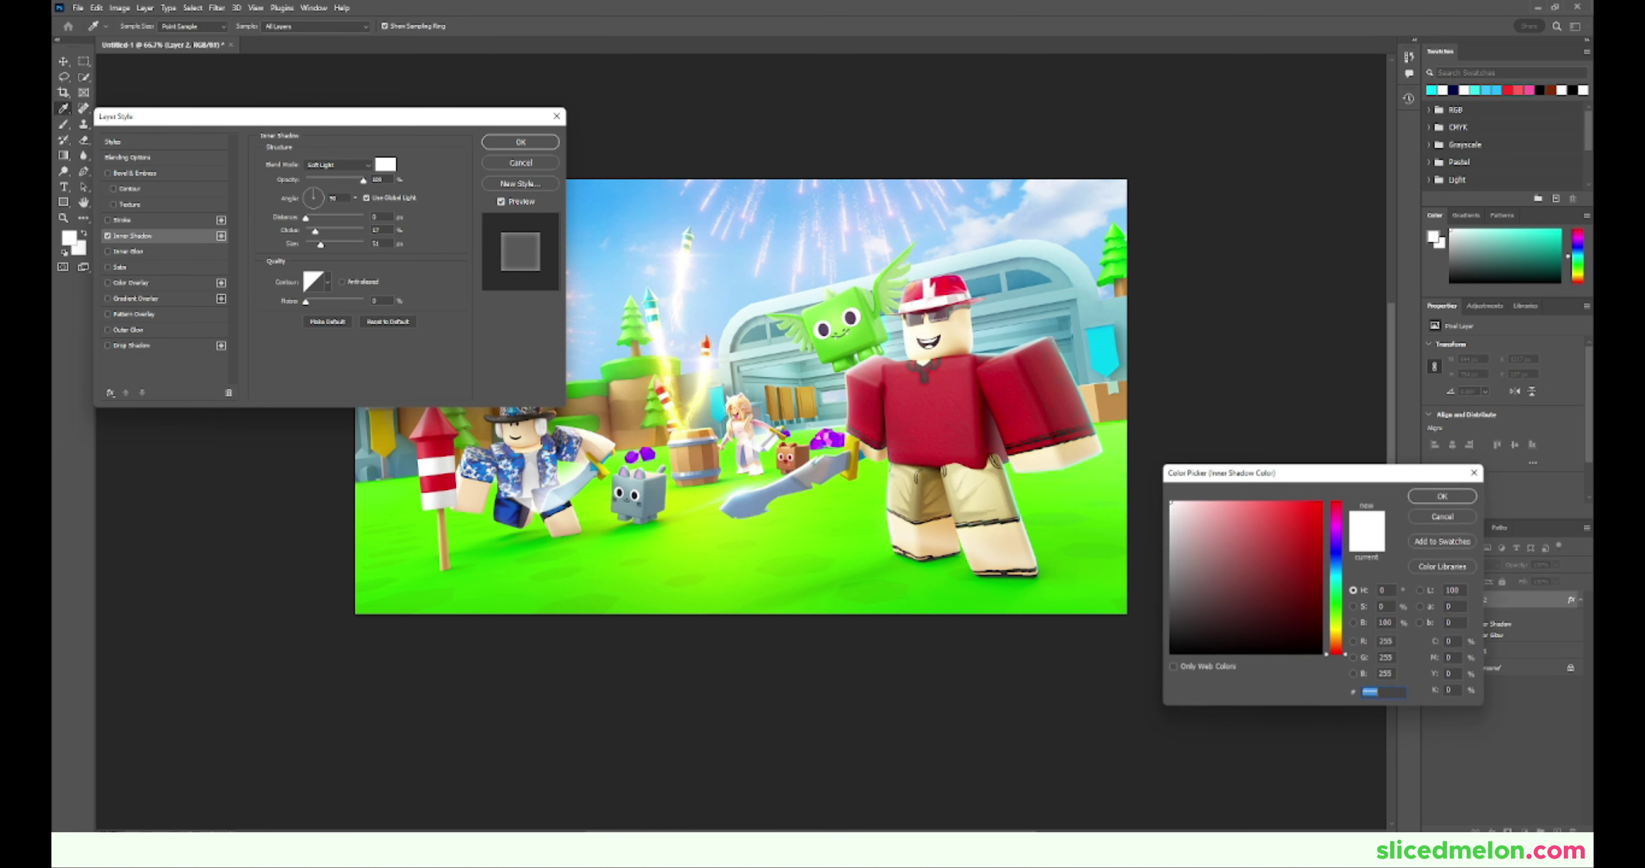
pyautogui.moveTo(1296, 543); pyautogui.dragTo(1322, 501)
pyautogui.click(1336, 584)
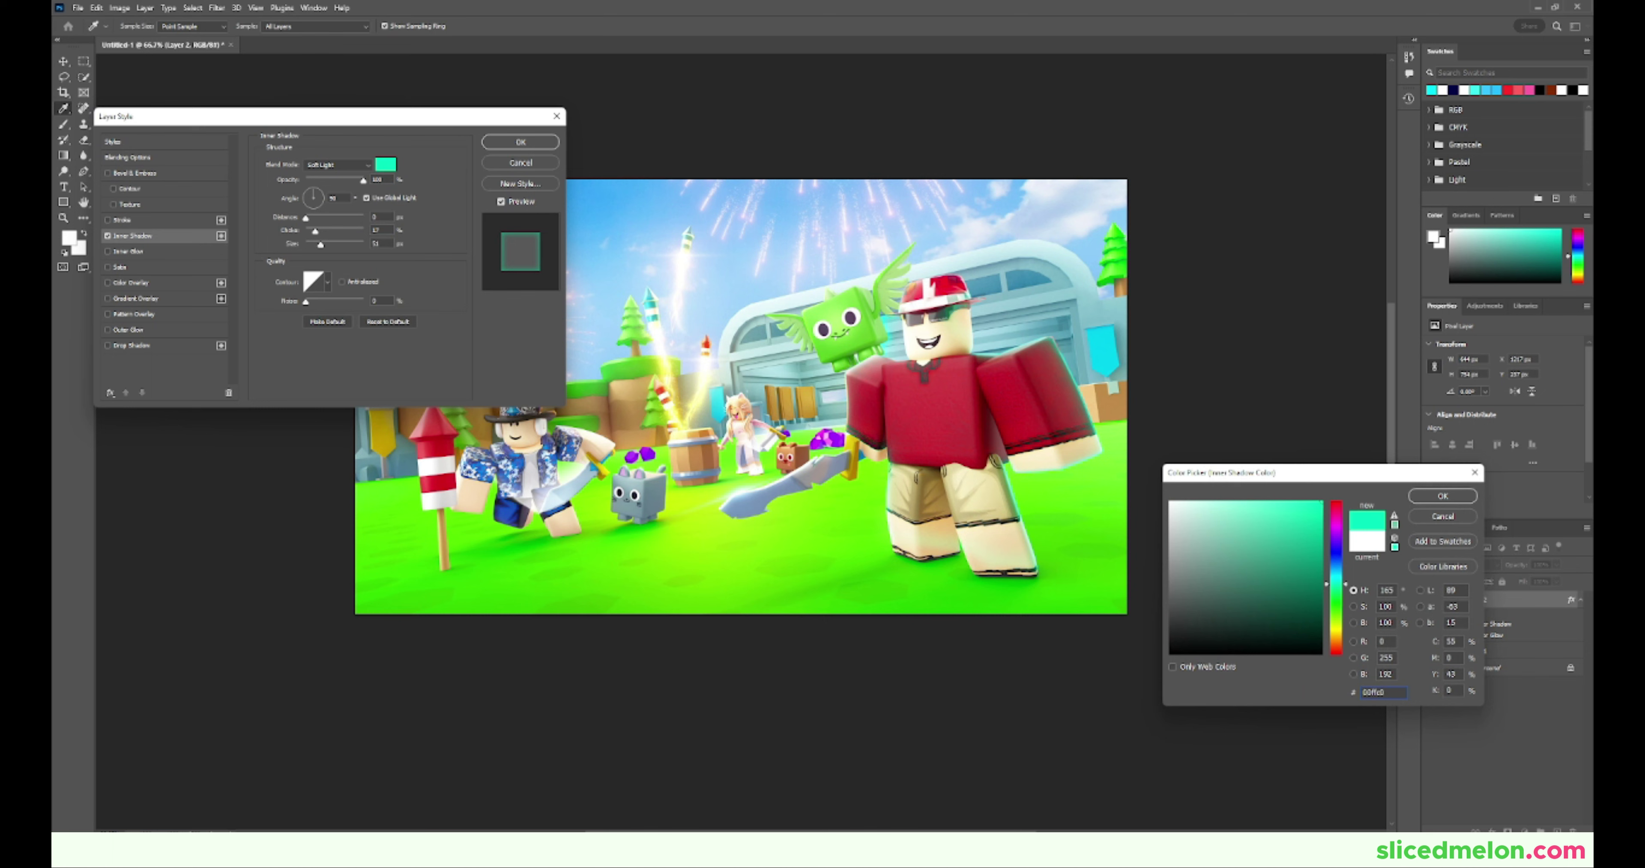
pyautogui.moveTo(1336, 584); pyautogui.dragTo(1336, 581)
pyautogui.press('Return')
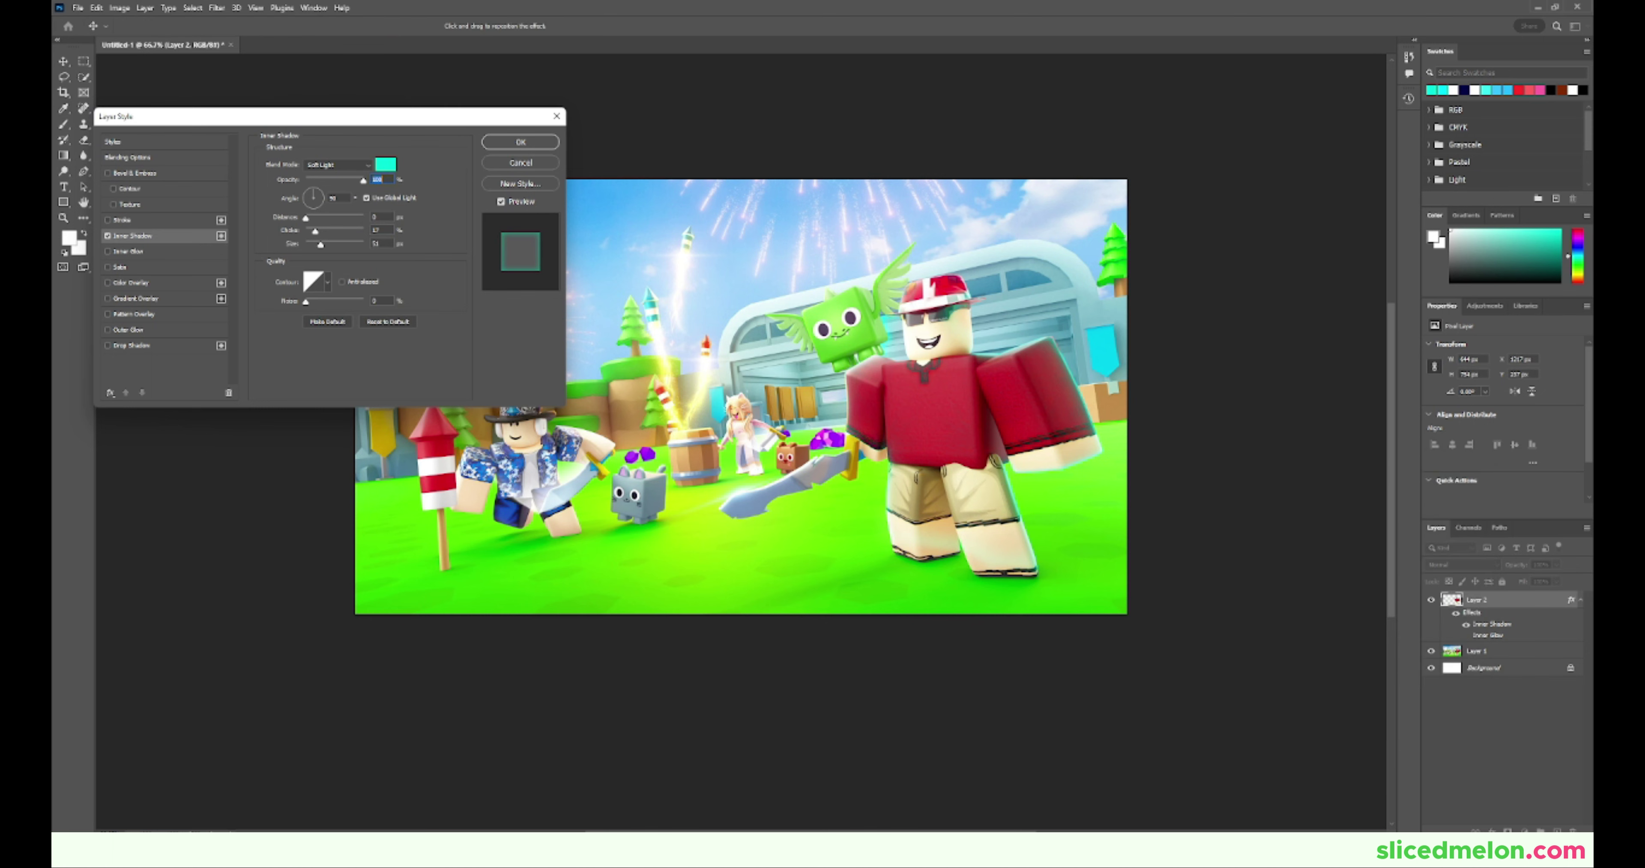
pyautogui.press('Return')
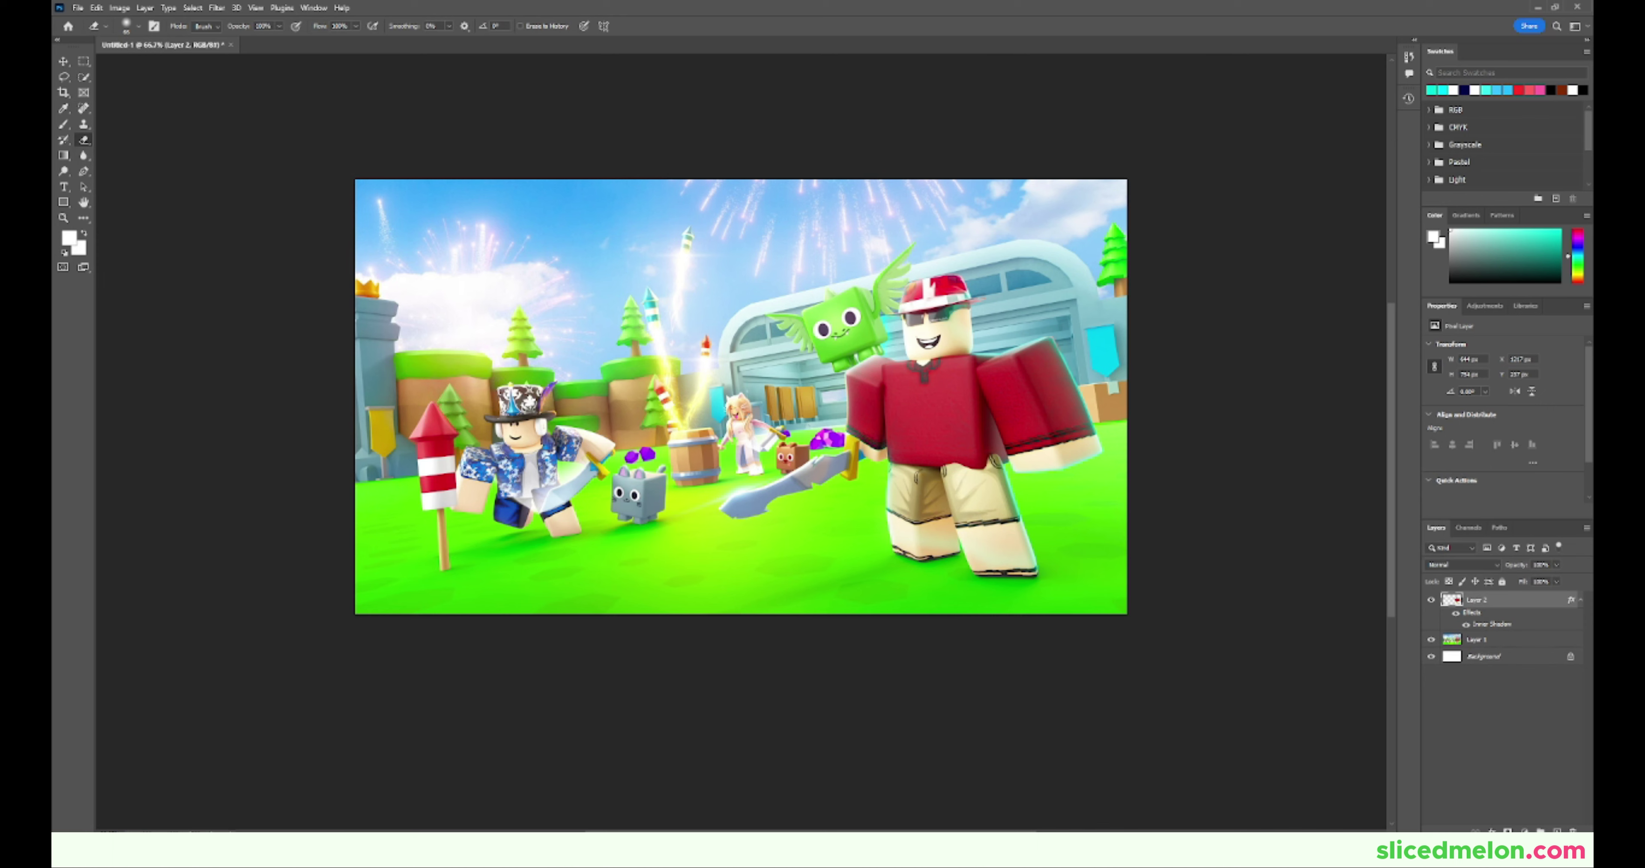
# Step: Rasterize the layer style on Layer 2 and erase the unwanted turquoise glow around the character's legs and feet
pyautogui.rightClick(1502, 602)
pyautogui.click(1487, 287)
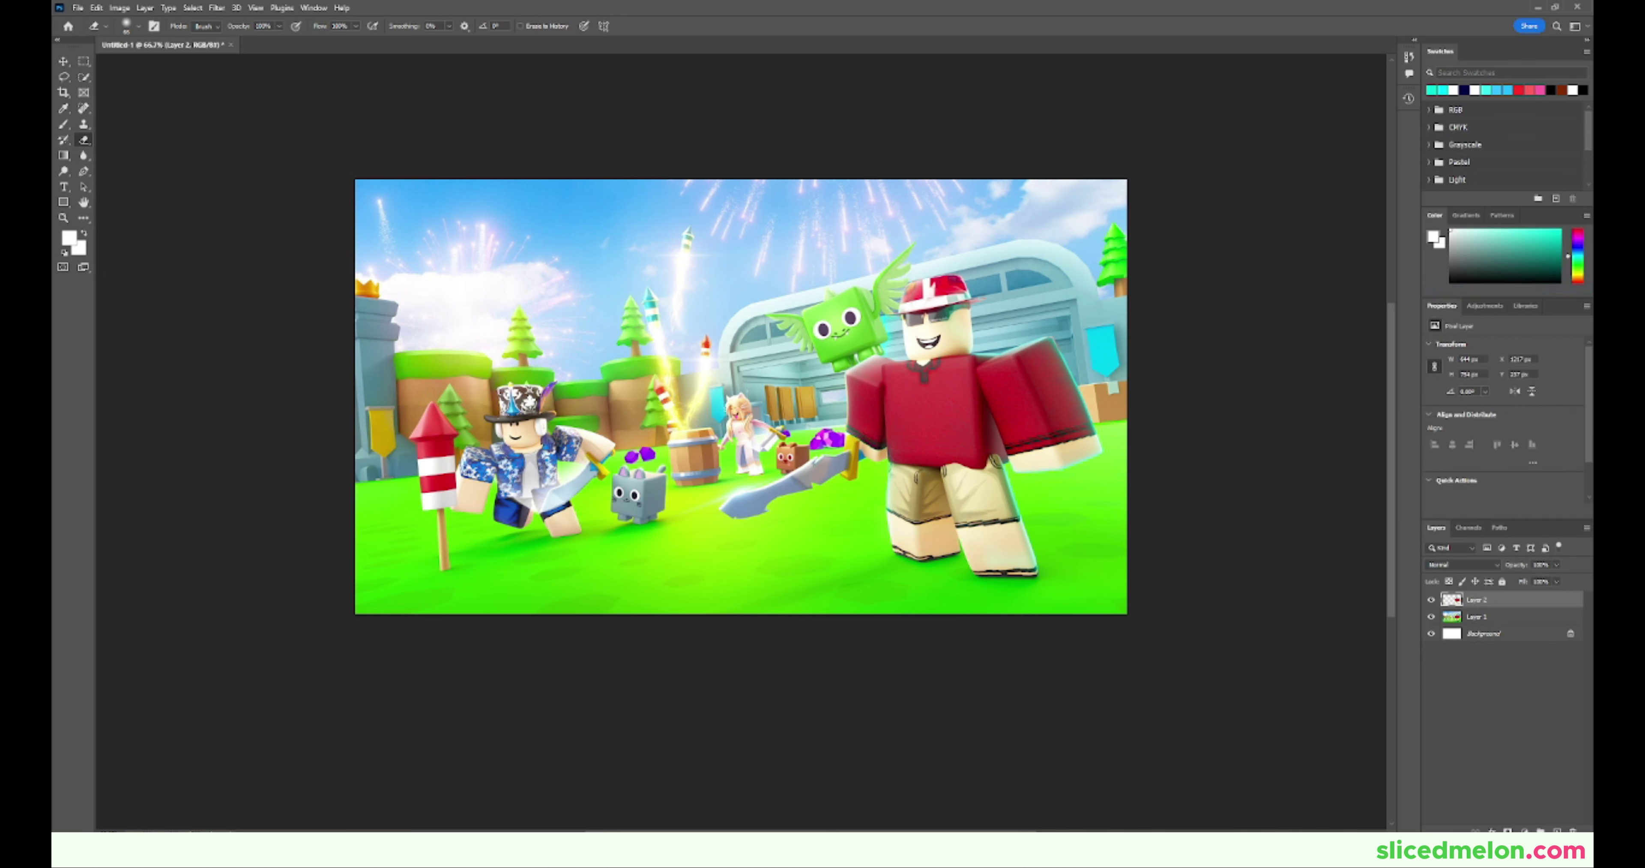
pyautogui.moveTo(994, 544); pyautogui.dragTo(1006, 557)
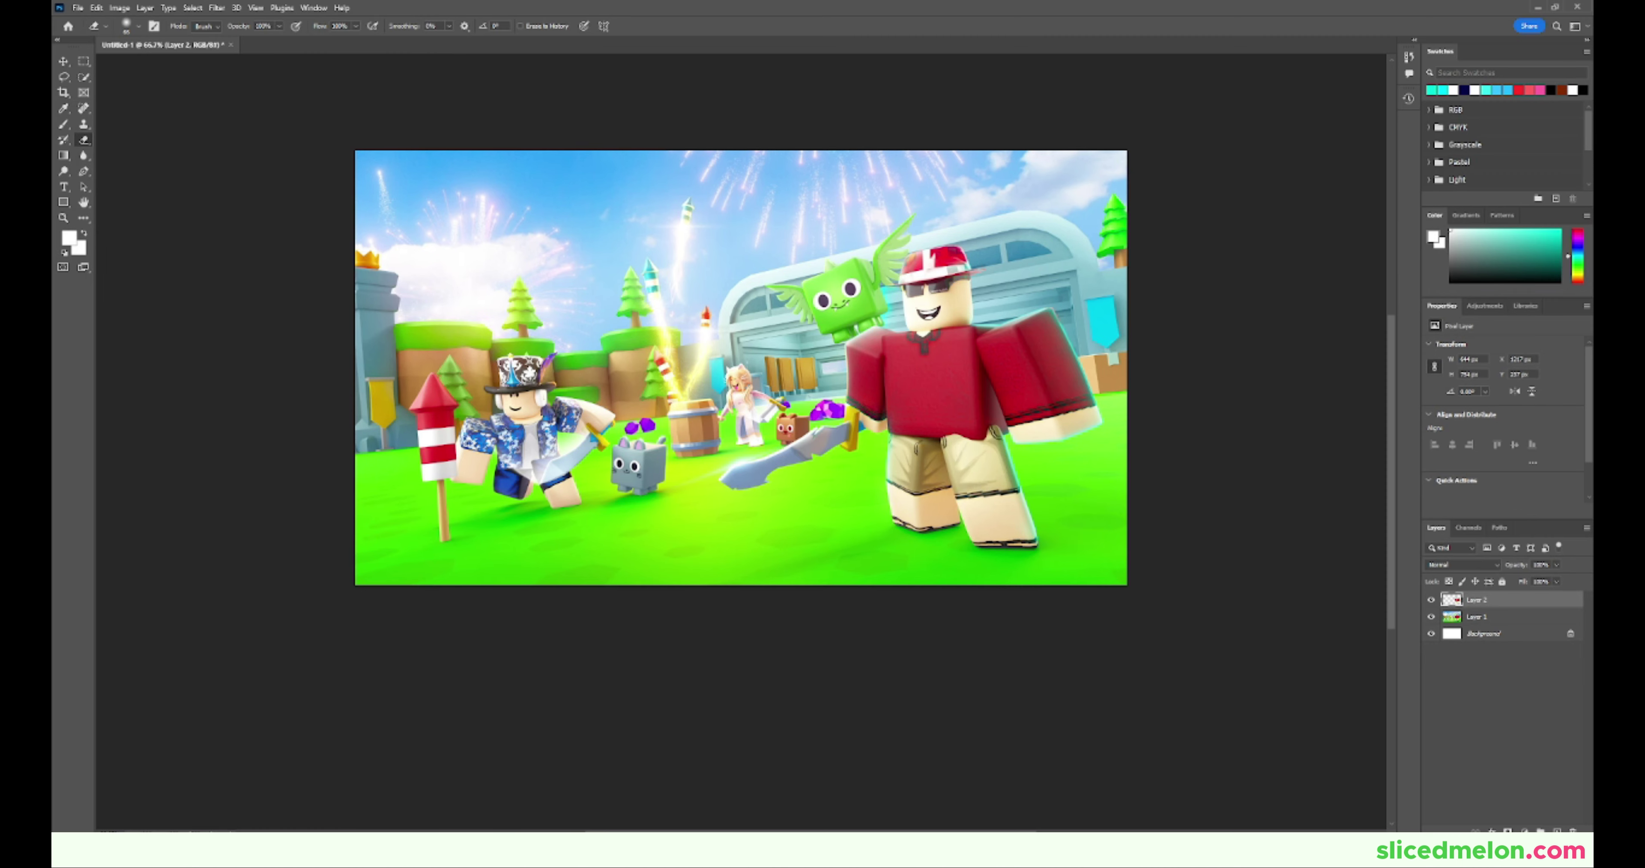
# Step: Add an empty layer clipped to the character on Layer 2 and sample a muted teal from the rim at the shoulder
pyautogui.hotkey('ctrl', '1')
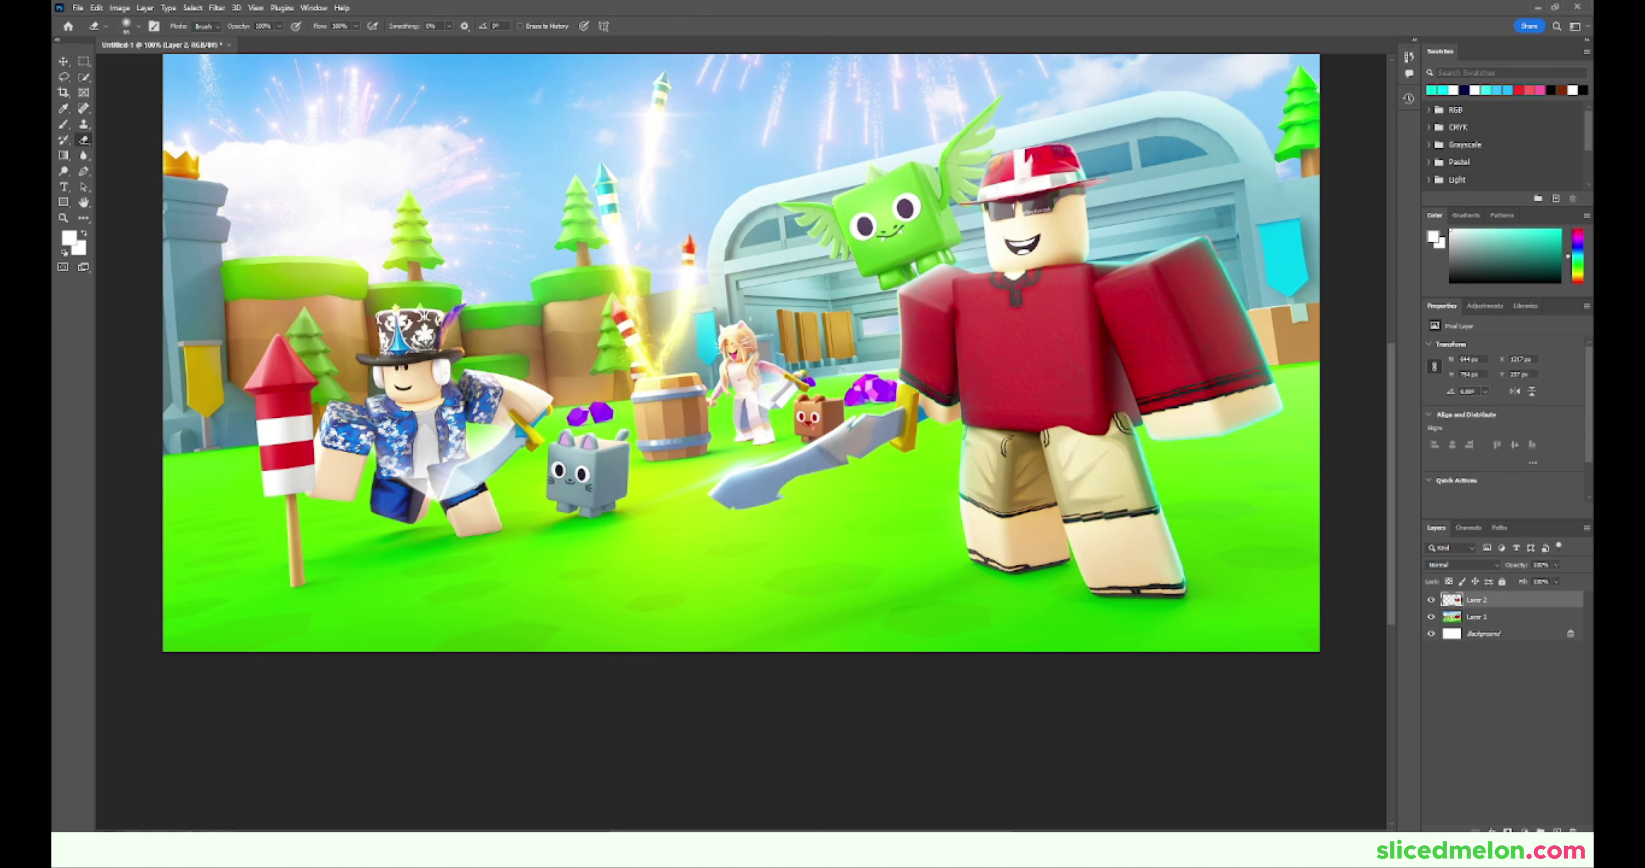
pyautogui.hotkey('ctrl', 'alt', 'shift', 'n')
pyautogui.press('i')
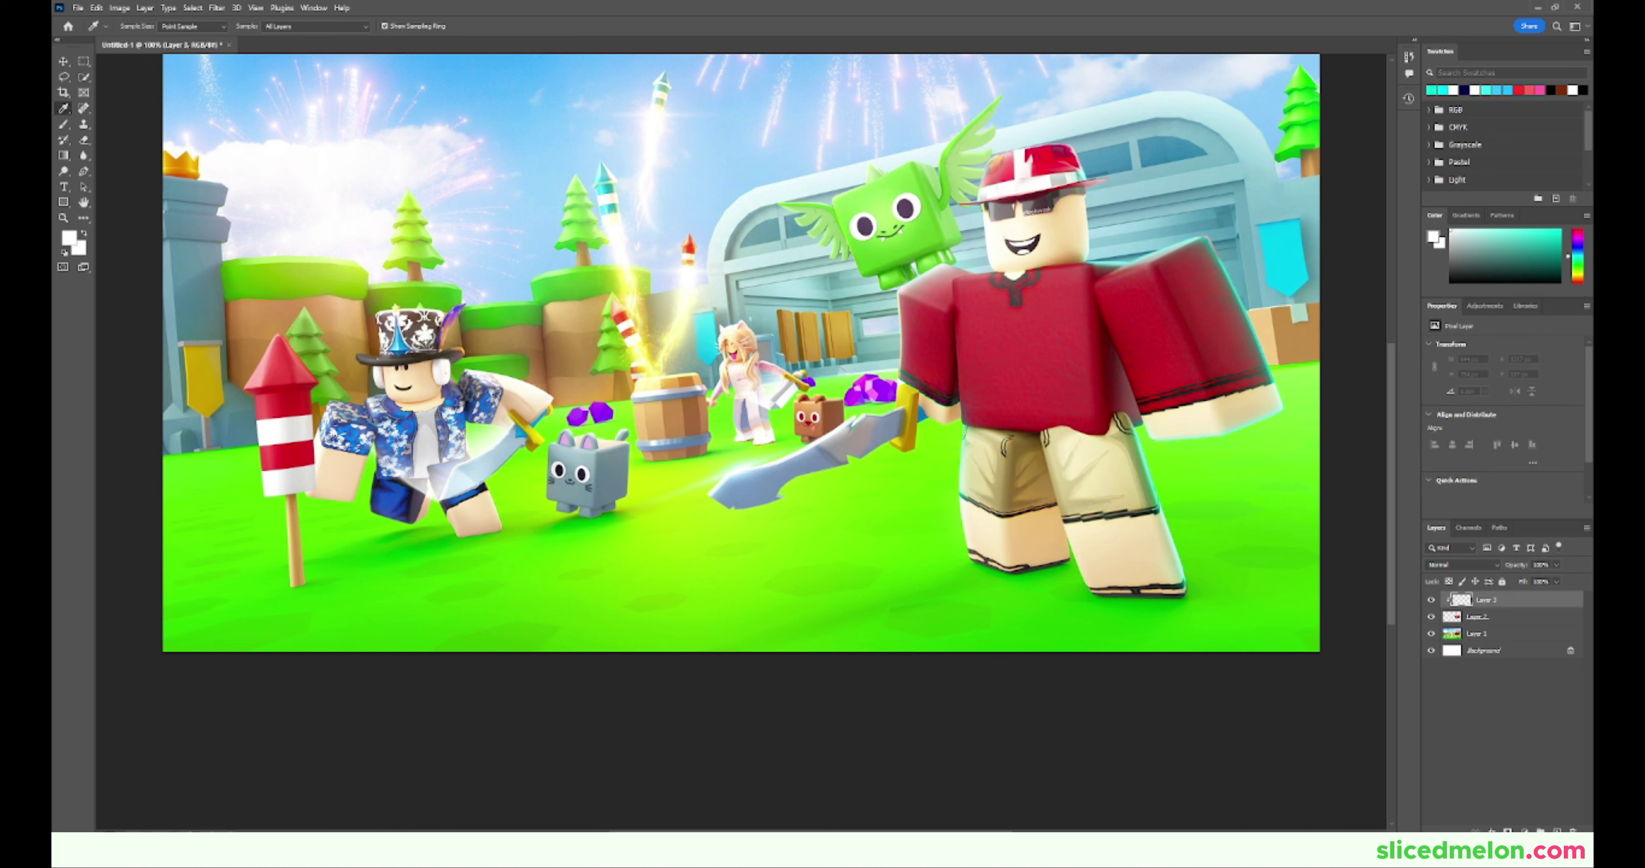
pyautogui.moveTo(1227, 266)
pyautogui.mouseDown()
pyautogui.moveTo(1191, 257)
pyautogui.moveTo(1210, 249)
pyautogui.mouseUp()
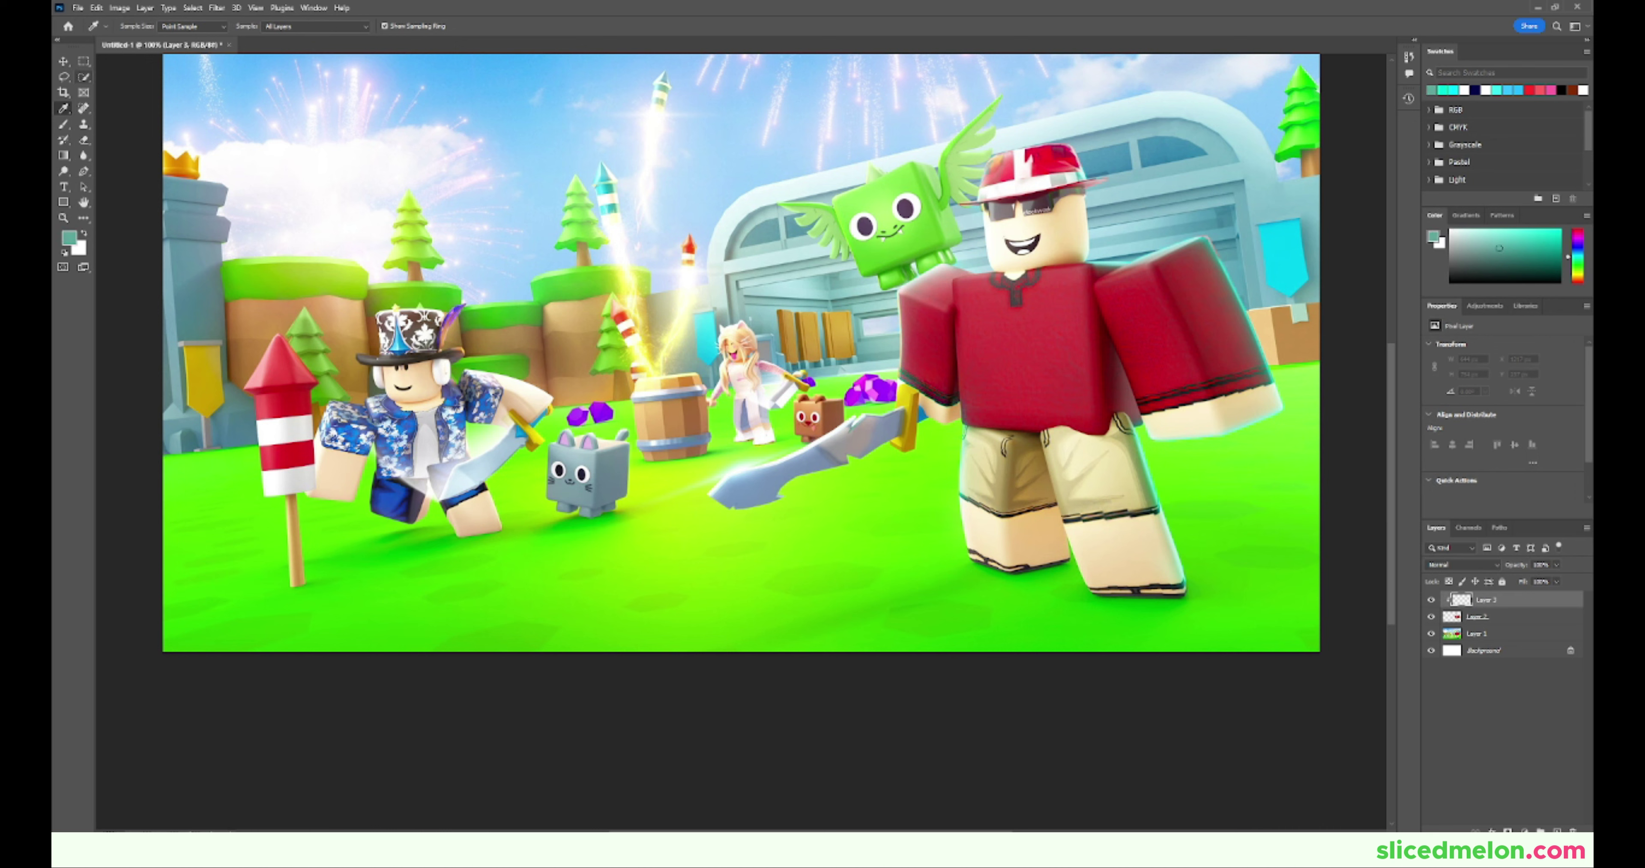
# Step: Try painting the sampled teal along the character's outer shoulder edge with a smaller soft round brush, and undo the stroke
pyautogui.click(63, 124)
pyautogui.click(133, 26)
pyautogui.click(77, 138)
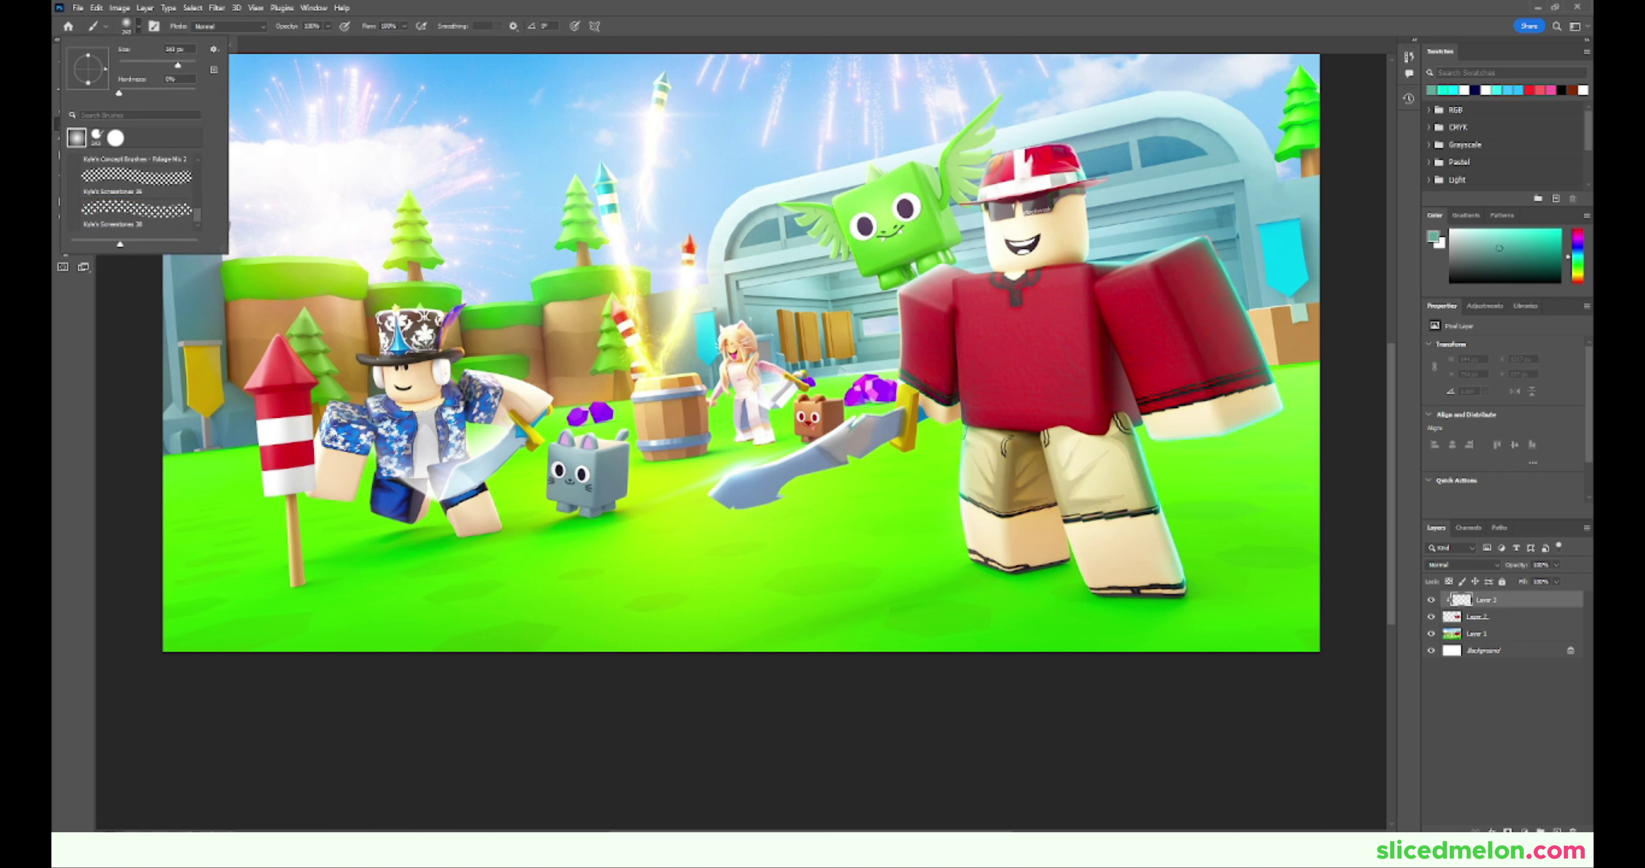
pyautogui.moveTo(128, 66); pyautogui.dragTo(125, 65)
pyautogui.press('Return')
pyautogui.moveTo(1194, 231); pyautogui.dragTo(1221, 251)
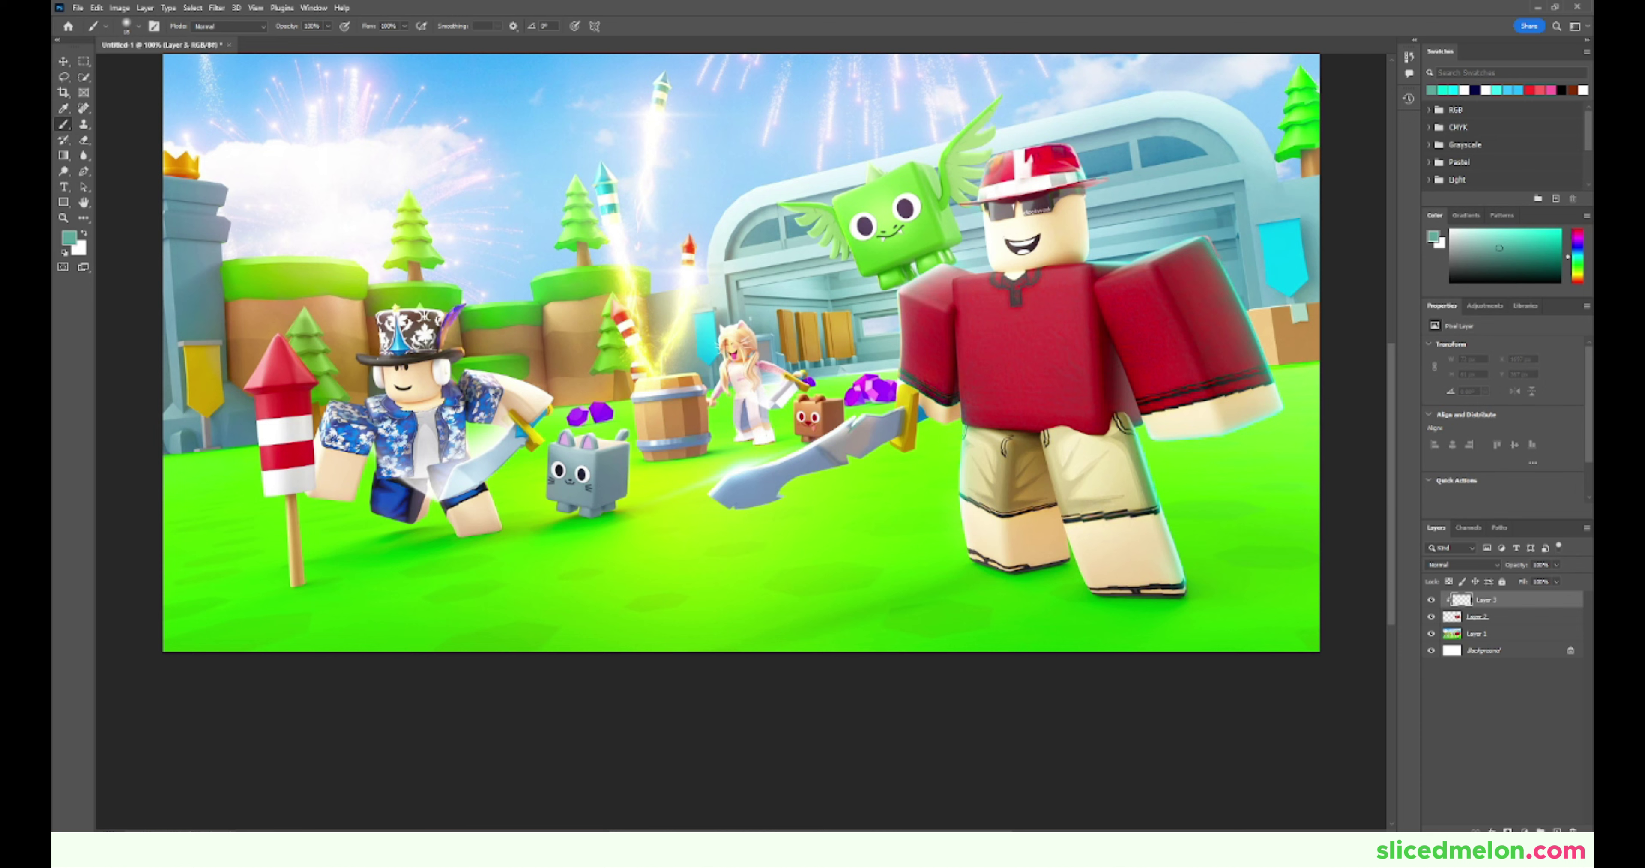
pyautogui.moveTo(1208, 244); pyautogui.dragTo(1233, 303)
pyautogui.press('s')
pyautogui.hotkey('ctrl', 'z')
# Step: Try the Clone Stamp on the character's shoulder on Layer 3 and on Layer 2, and clear the canvas selection
pyautogui.hotkey('ctrl', 'a')
pyautogui.click(1208, 244)
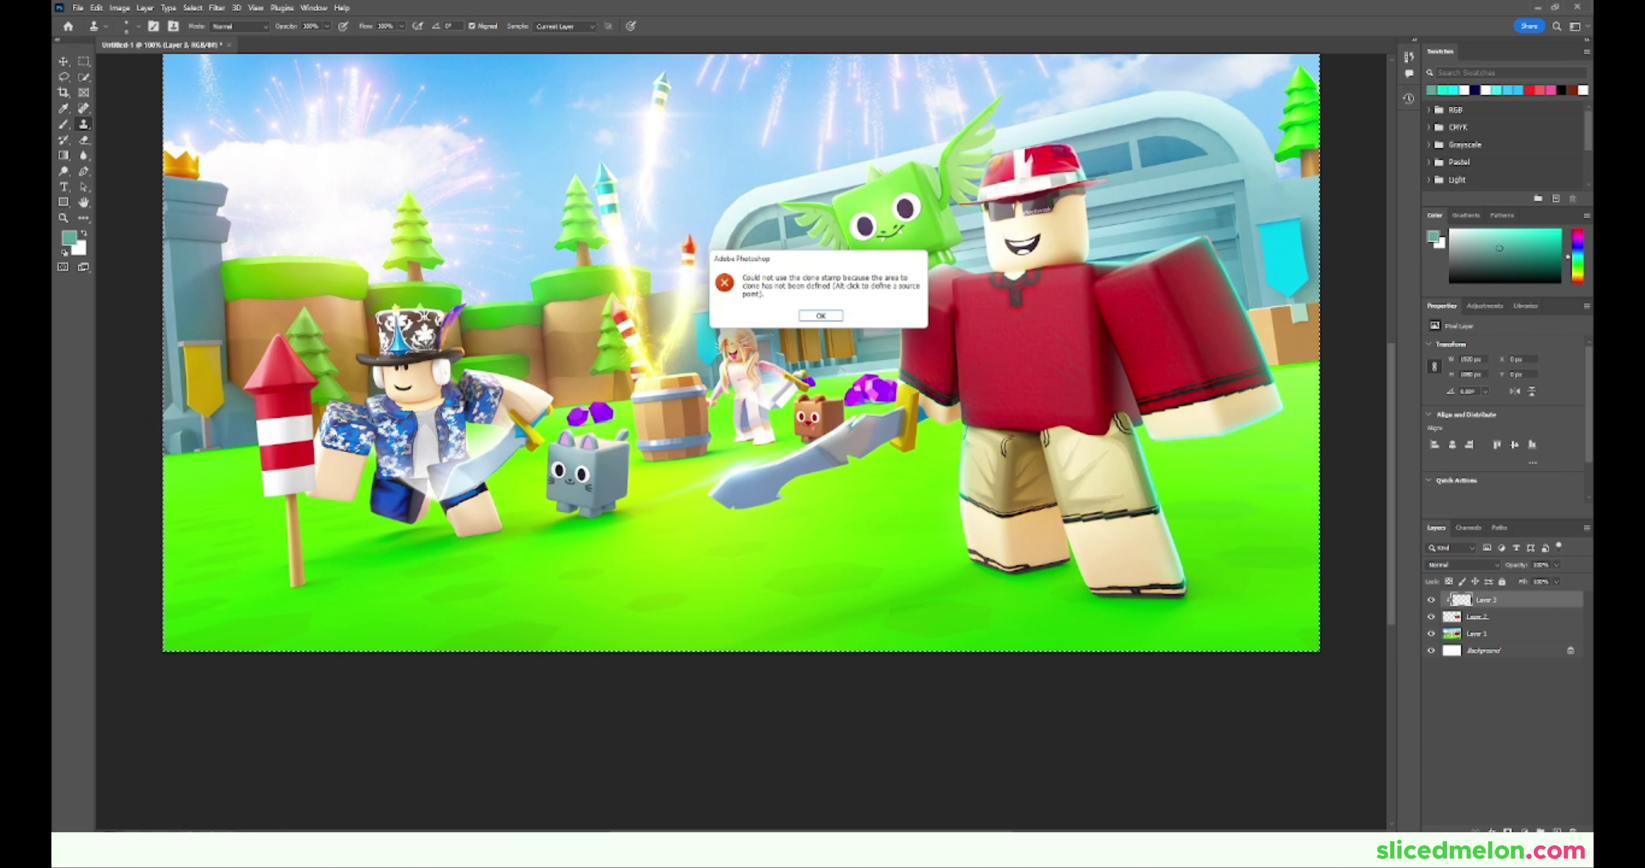
pyautogui.press('Return')
pyautogui.click(1494, 617)
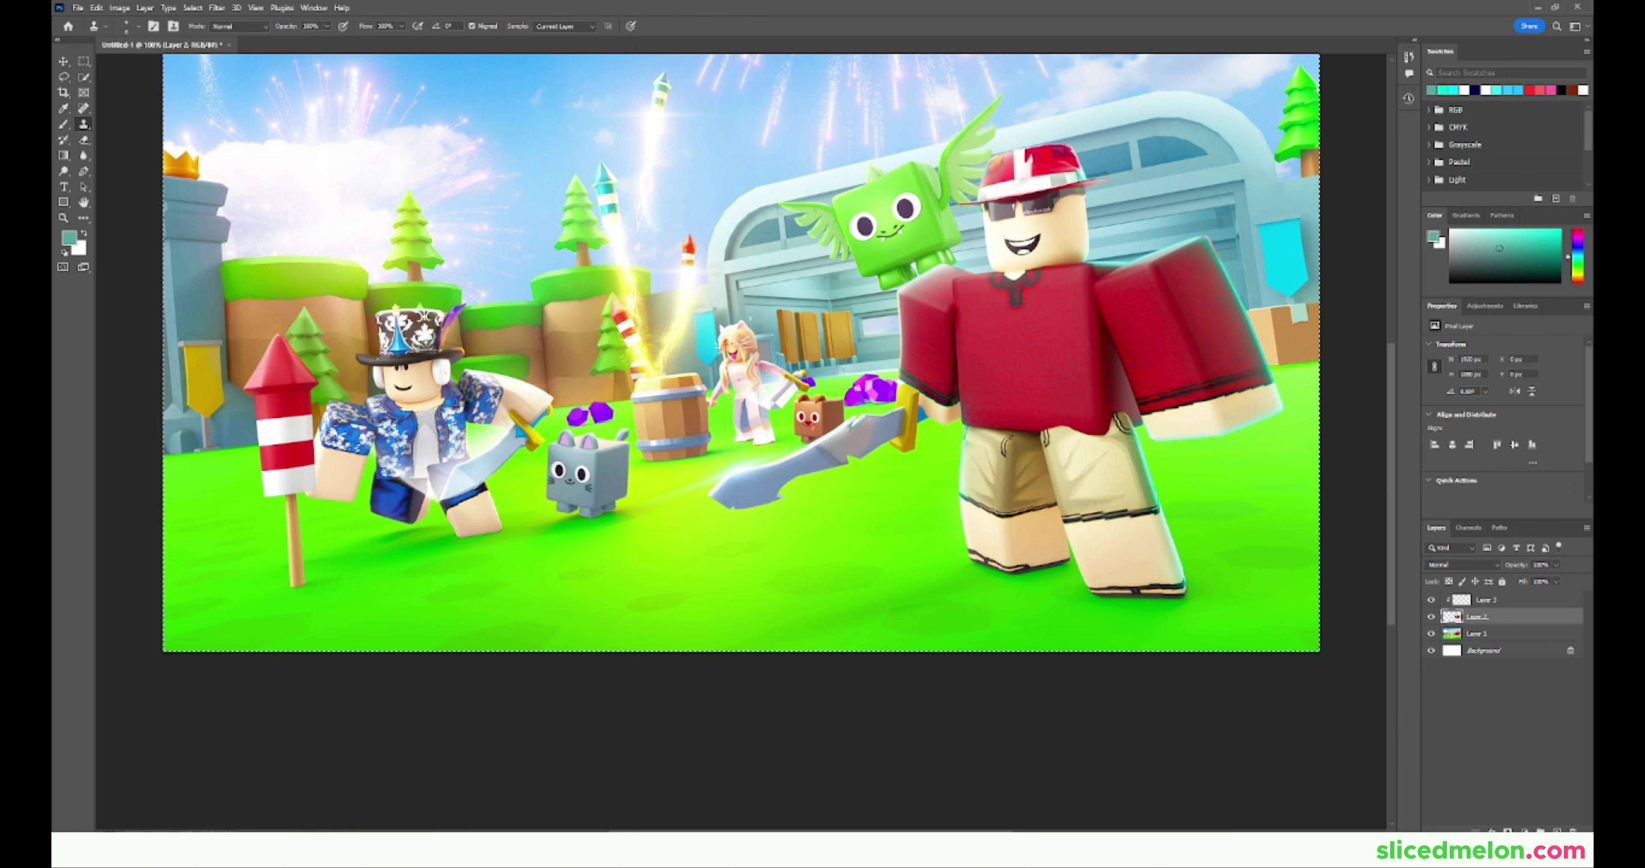
pyautogui.click(1208, 244)
pyautogui.press('Return')
pyautogui.hotkey('ctrl', 'd')
# Step: Free-transform the character on Layer 2, shift it slightly up and to the right, and commit the transform
pyautogui.hotkey('ctrl', '0')
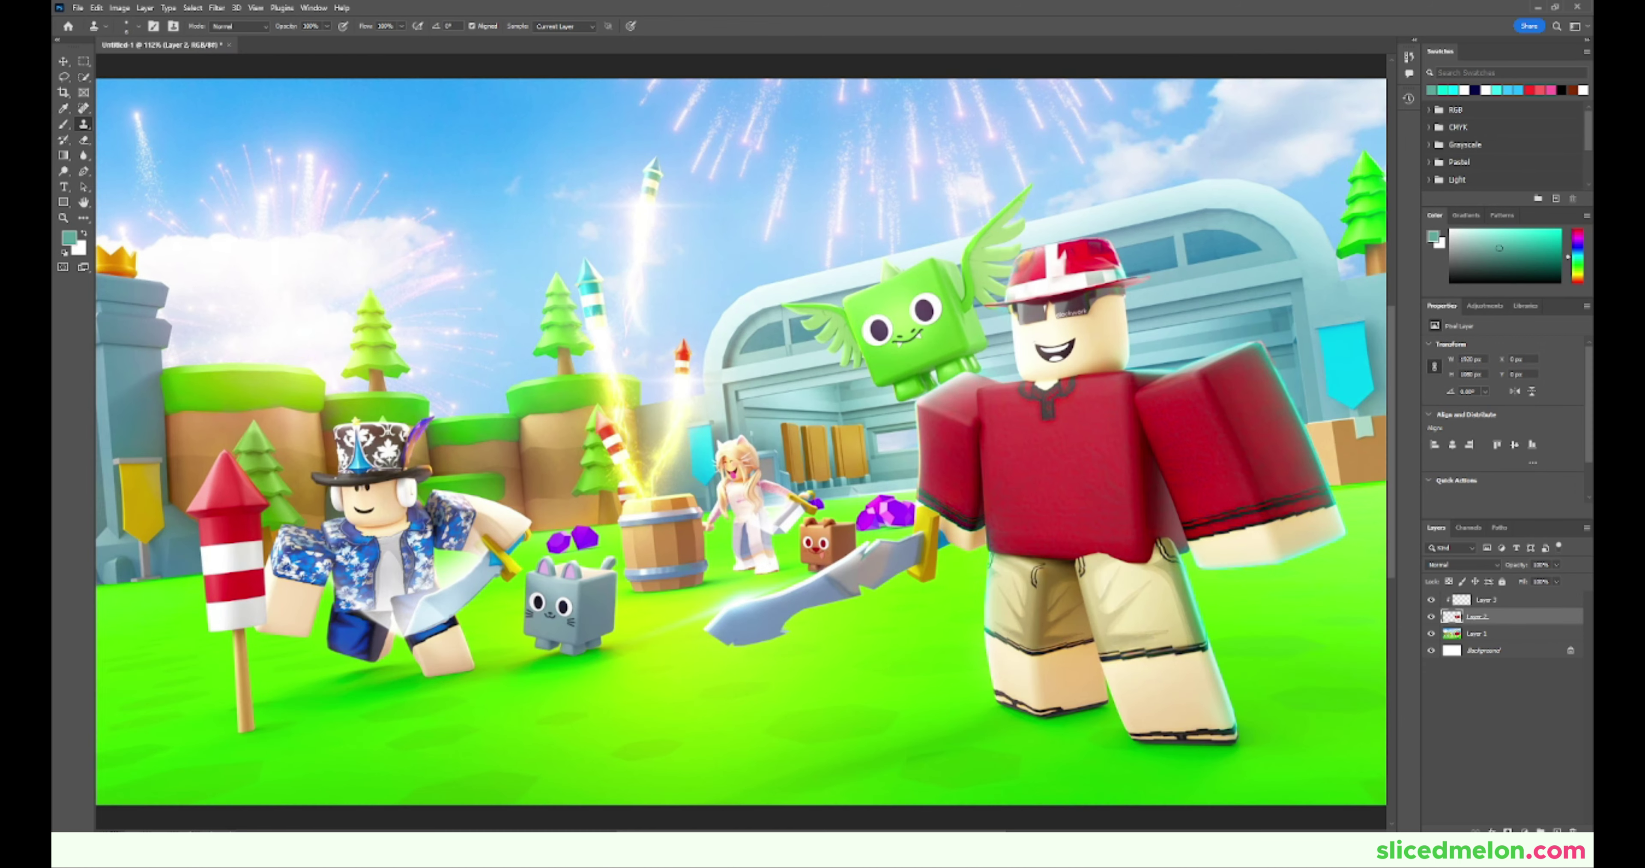
pyautogui.hotkey('ctrl', 't')
pyautogui.moveTo(1114, 463)
pyautogui.mouseDown()
pyautogui.moveTo(1222, 466)
pyautogui.moveTo(1119, 458)
pyautogui.mouseUp()
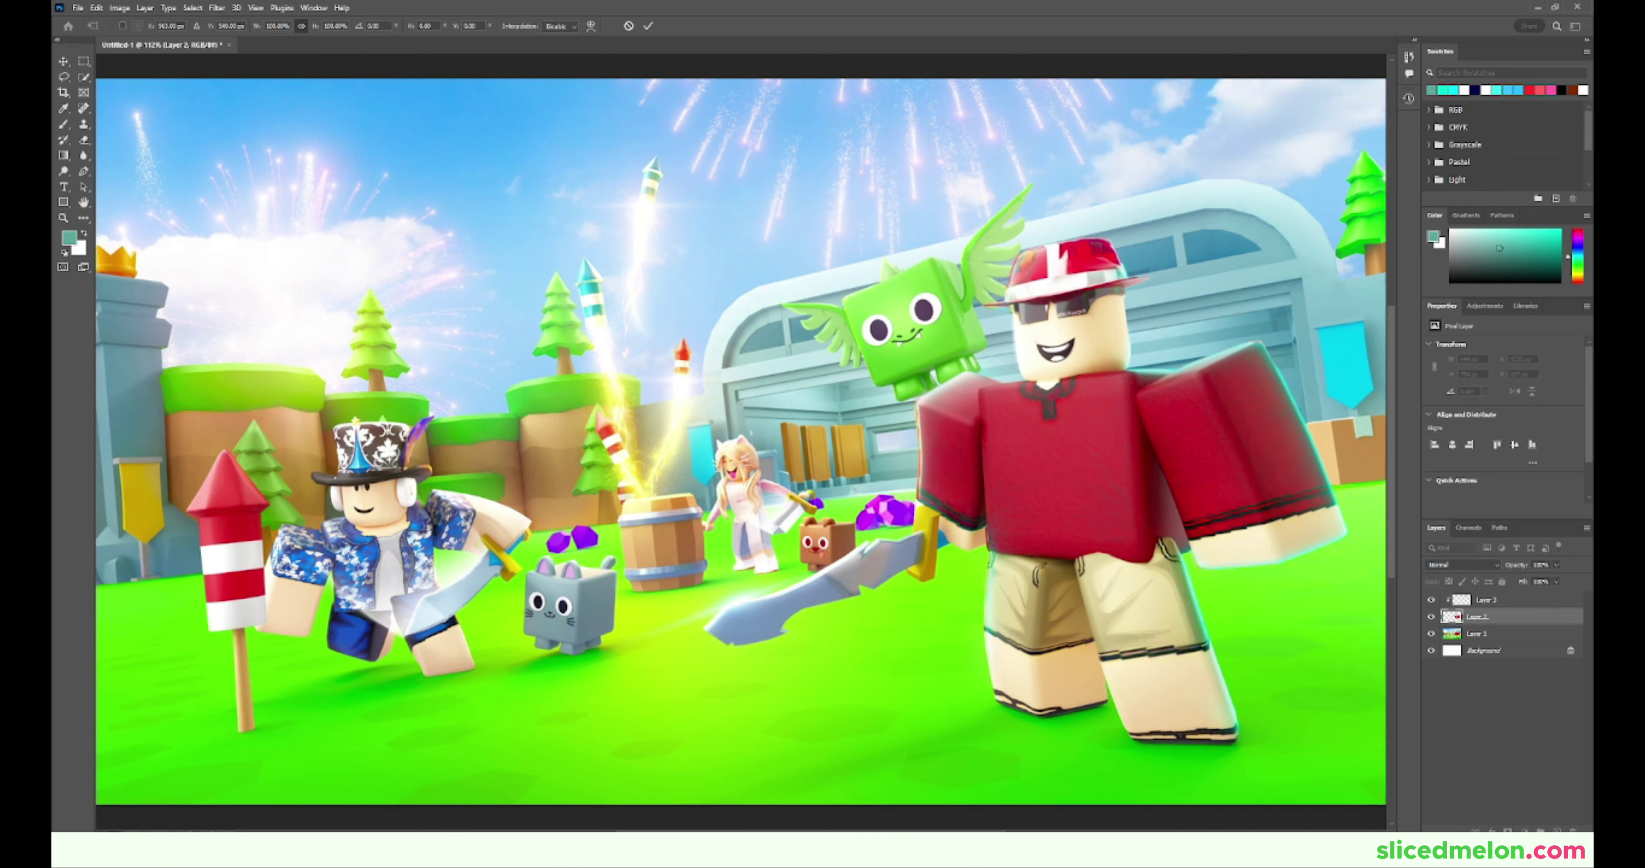
pyautogui.hotkey('ctrl', '-')
pyautogui.press('Return')
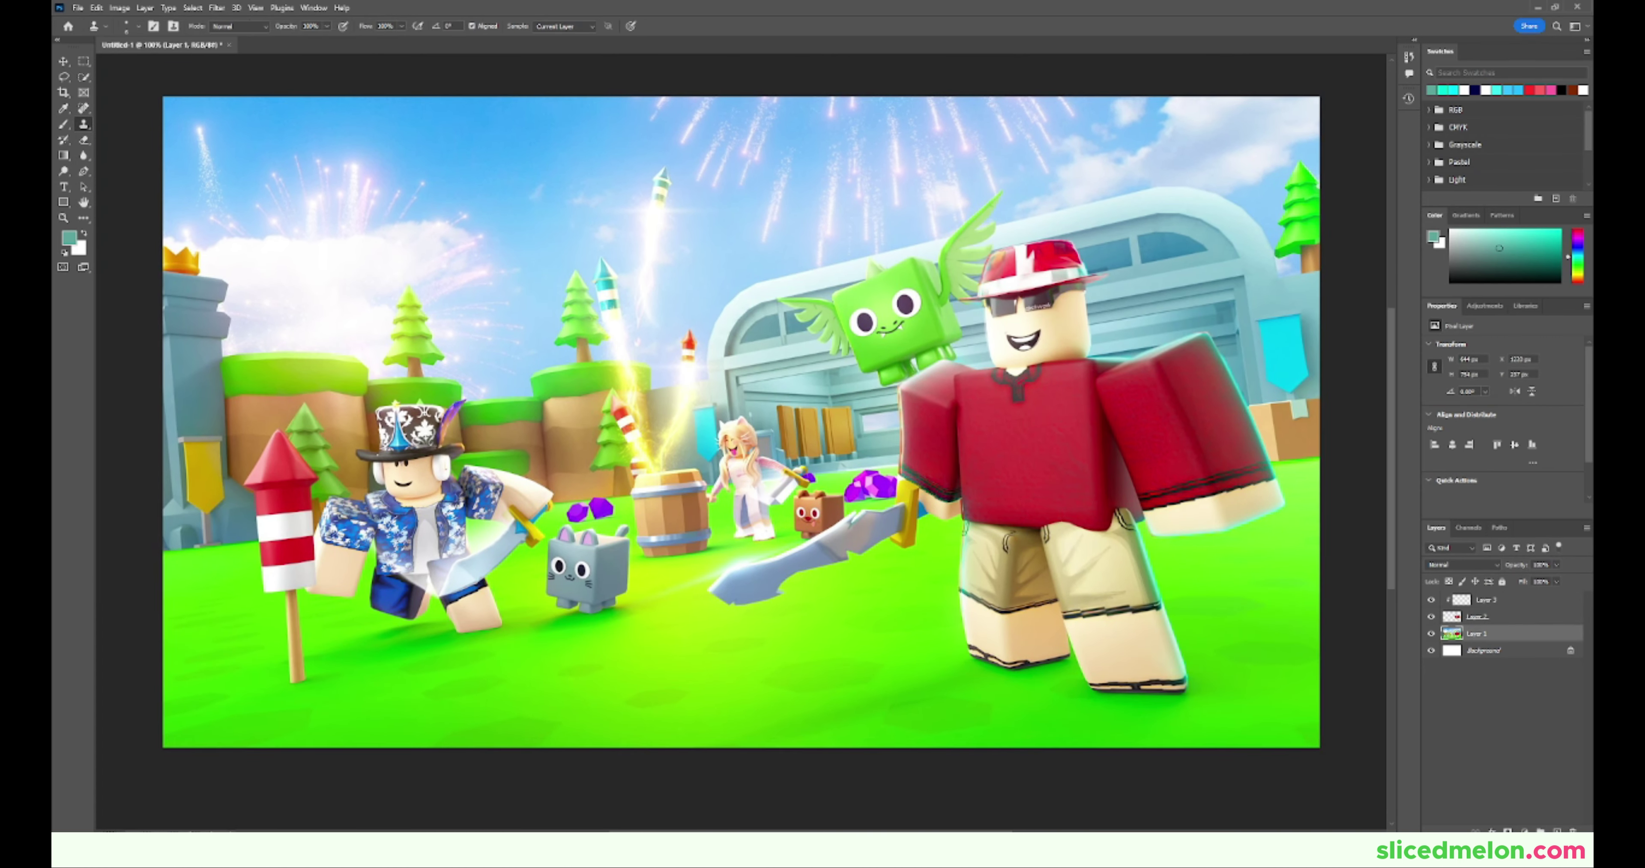